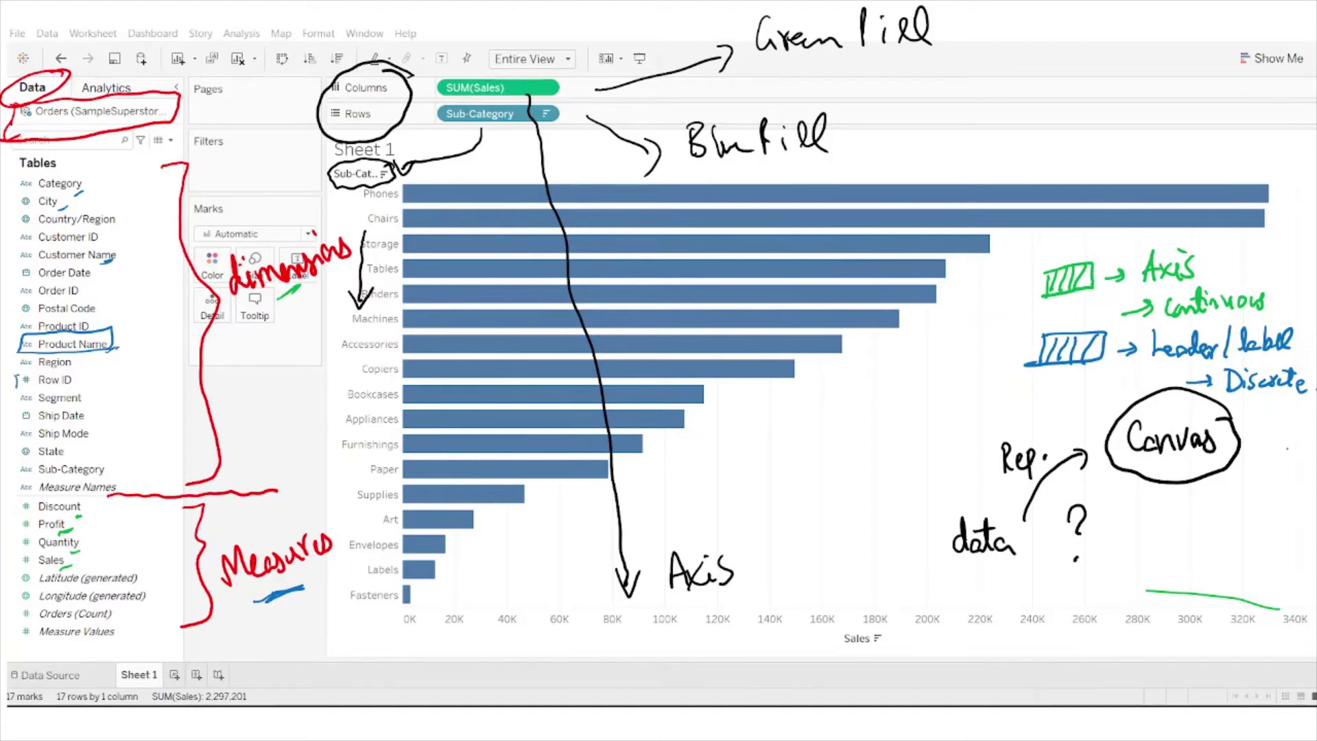
# - Box the Row ID field in blue ink and handwrite "# no" beside it
pyautogui.moveTo(18, 371)
pyautogui.mouseDown()
pyautogui.moveTo(88, 381)
pyautogui.moveTo(8, 396)
pyautogui.mouseUp()
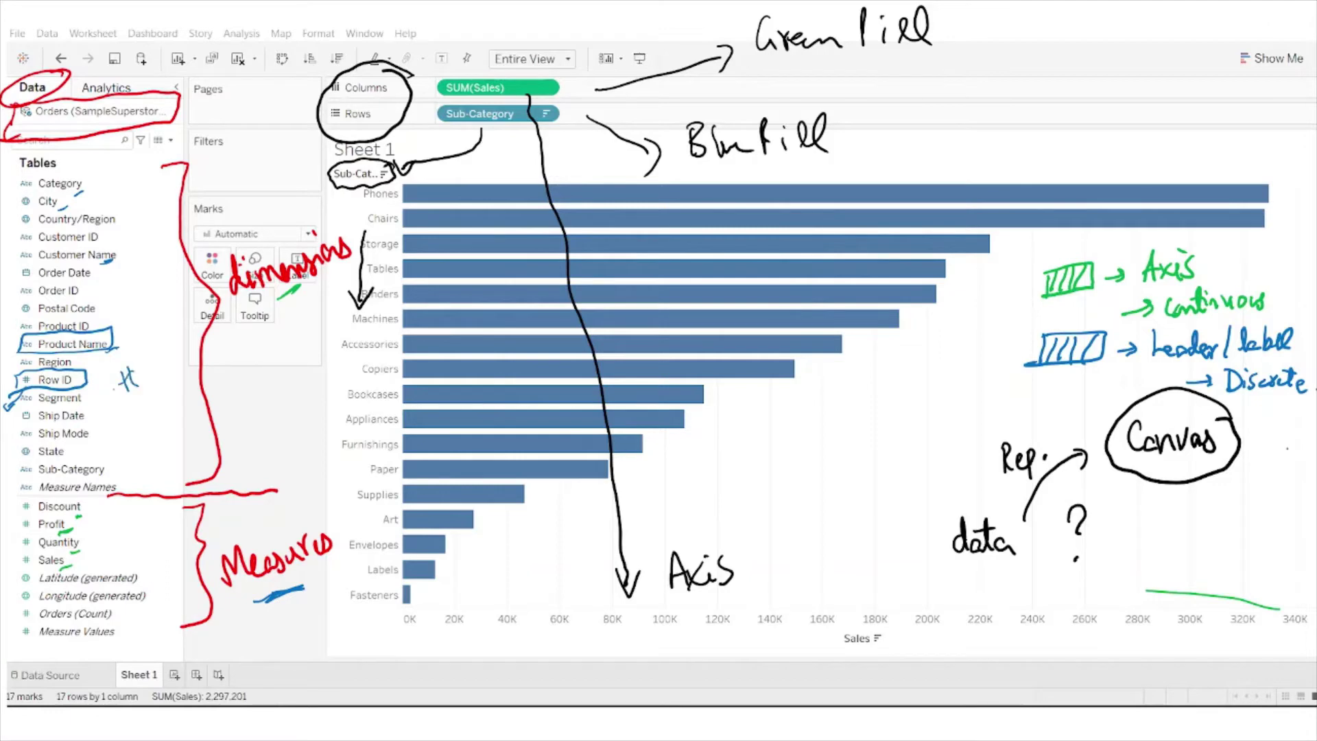
pyautogui.moveTo(113, 390); pyautogui.dragTo(158, 364)
pyautogui.moveTo(154, 368)
pyautogui.mouseDown()
pyautogui.moveTo(167, 354)
pyautogui.moveTo(170, 366)
pyautogui.mouseUp()
# - Circle the Tables heading and Customer Name in blue ink, and link Row ID to a handwritten "discrete" note
pyautogui.moveTo(80, 153)
pyautogui.mouseDown()
pyautogui.moveTo(9, 173)
pyautogui.moveTo(74, 151)
pyautogui.mouseUp()
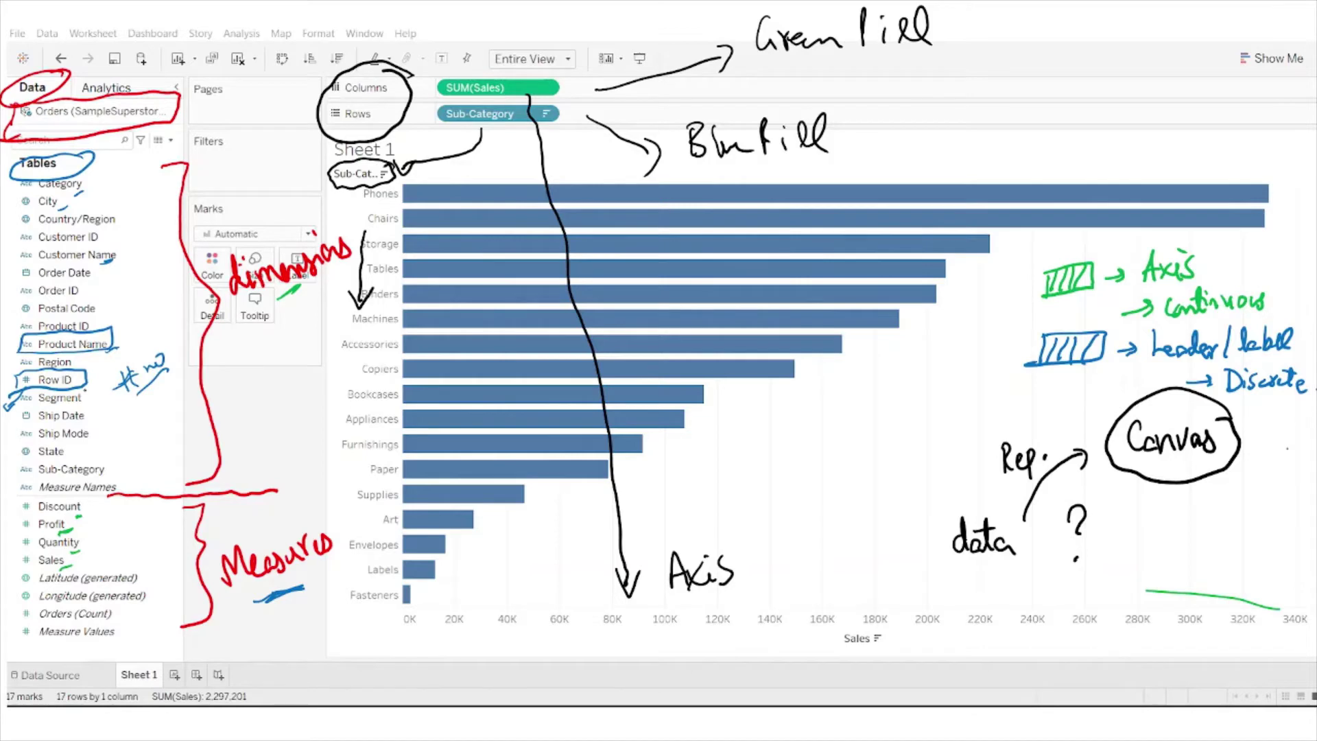
pyautogui.moveTo(80, 397)
pyautogui.mouseDown()
pyautogui.moveTo(112, 436)
pyautogui.moveTo(157, 432)
pyautogui.mouseUp()
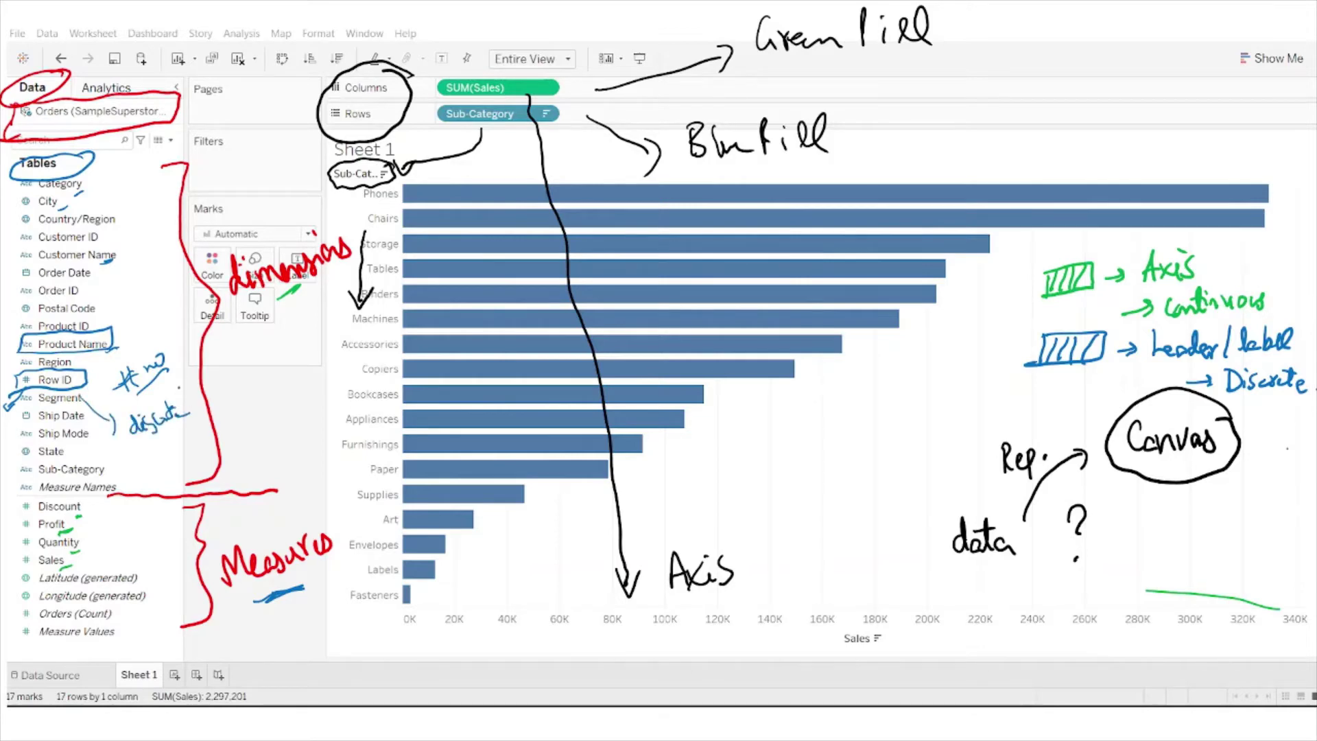
pyautogui.moveTo(117, 245)
pyautogui.mouseDown()
pyautogui.moveTo(1, 249)
pyautogui.moveTo(138, 255)
pyautogui.moveTo(104, 237)
pyautogui.mouseUp()
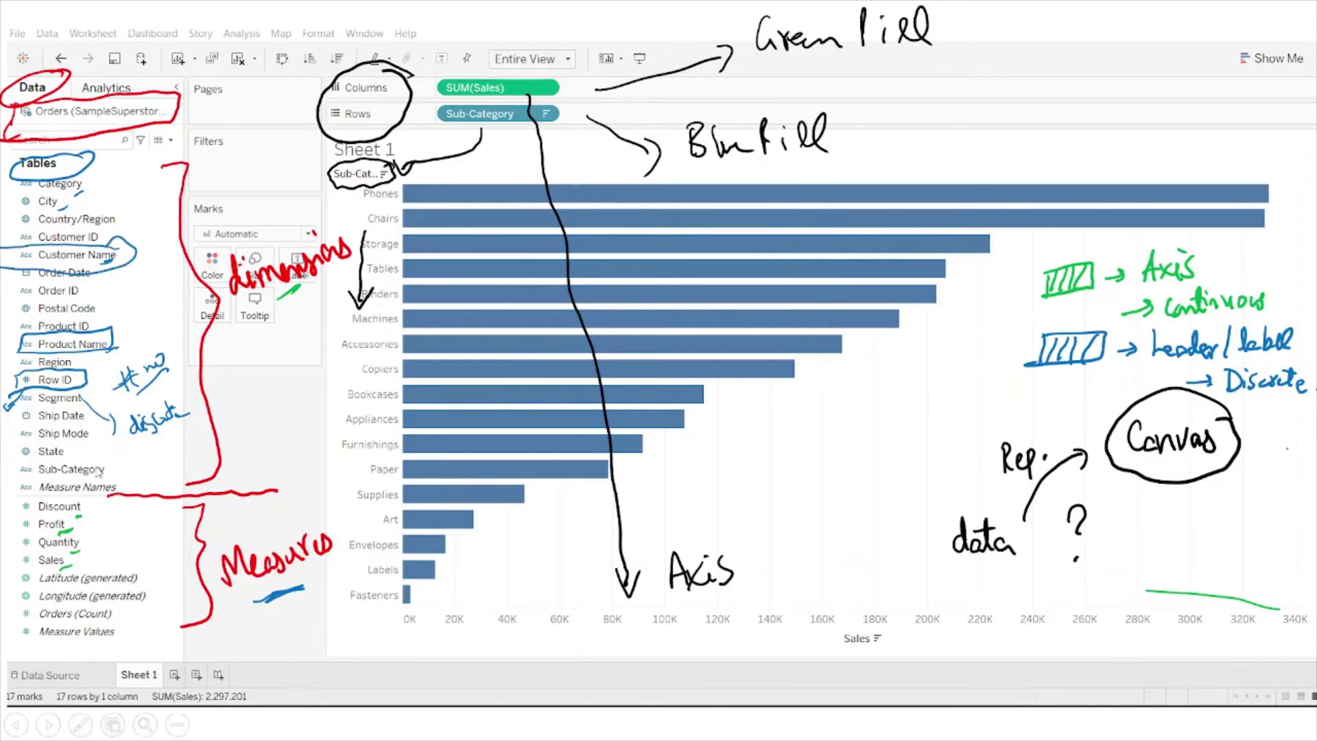
# - On the Dimensions & Measures slide, draw a blue arrow from "a discrete field" to a handwritten "#"
pyautogui.click(49, 726)
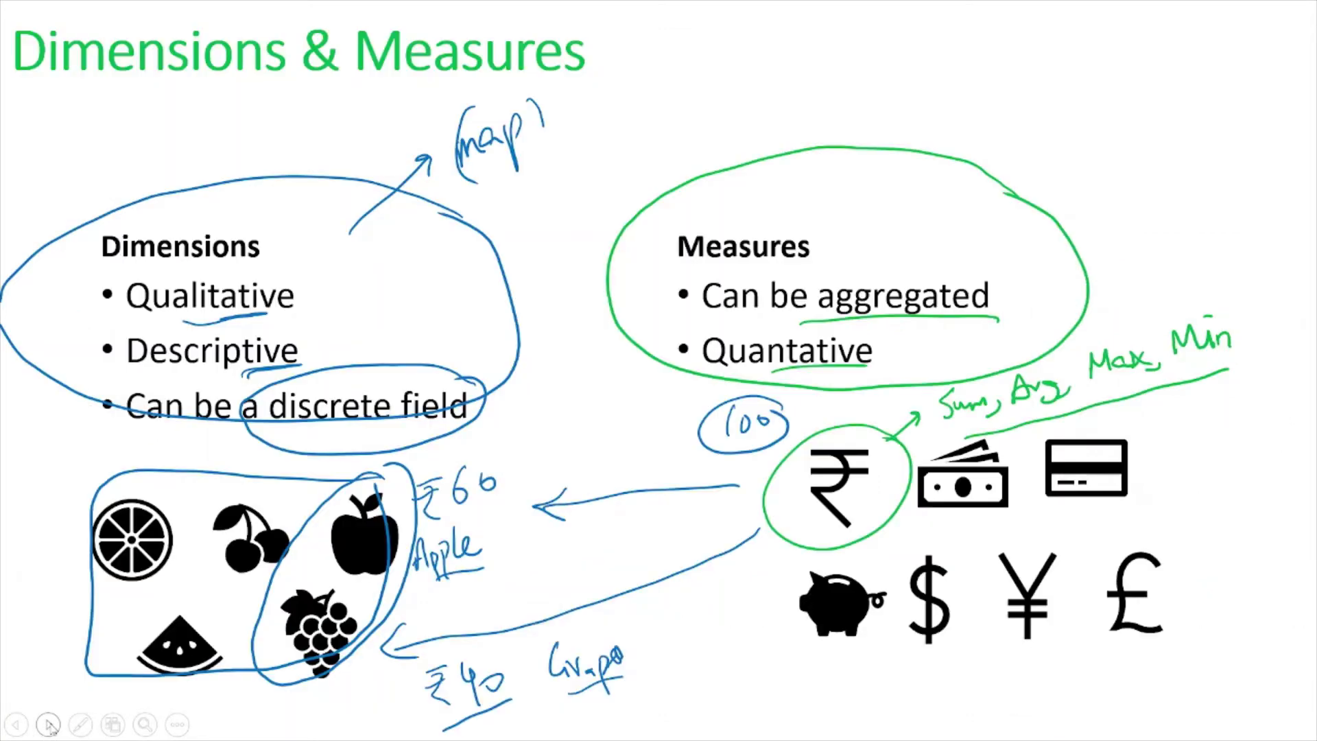
pyautogui.moveTo(364, 385)
pyautogui.mouseDown()
pyautogui.moveTo(466, 326)
pyautogui.moveTo(460, 346)
pyautogui.mouseUp()
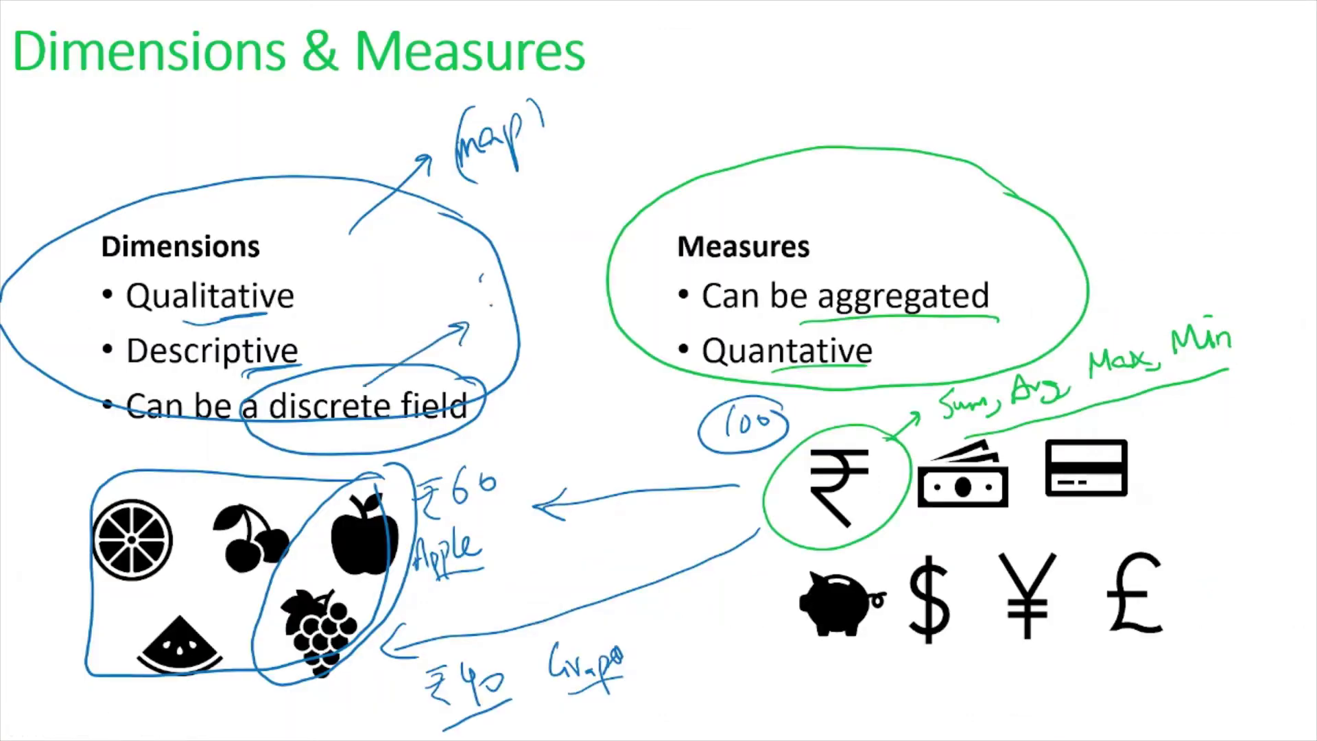
pyautogui.moveTo(481, 278); pyautogui.dragTo(489, 316)
pyautogui.moveTo(502, 268)
pyautogui.mouseDown()
pyautogui.moveTo(509, 303)
pyautogui.moveTo(513, 281)
pyautogui.mouseUp()
pyautogui.moveTo(485, 302); pyautogui.dragTo(528, 280)
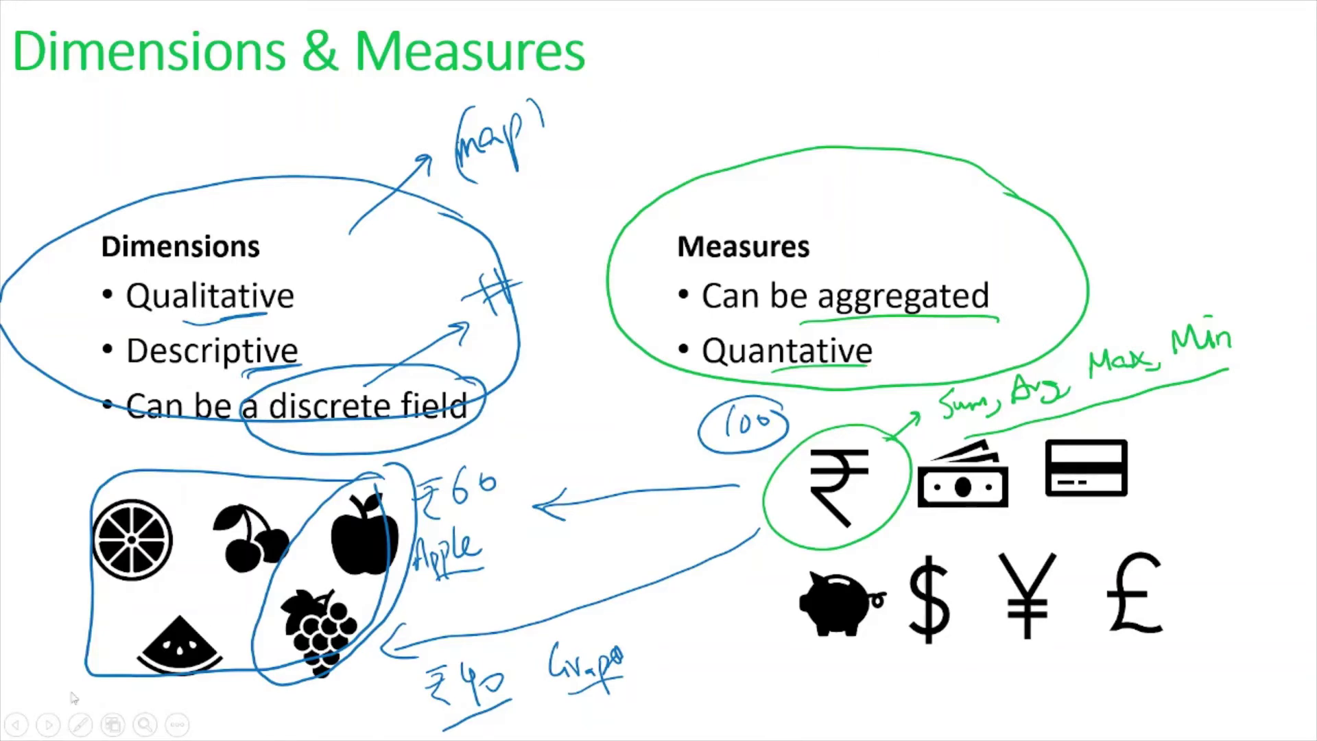
# - On the "Let us Try to understand:" slide, handwrite "Dimensions" with "Measures" below it in blue ink
pyautogui.click(50, 725)
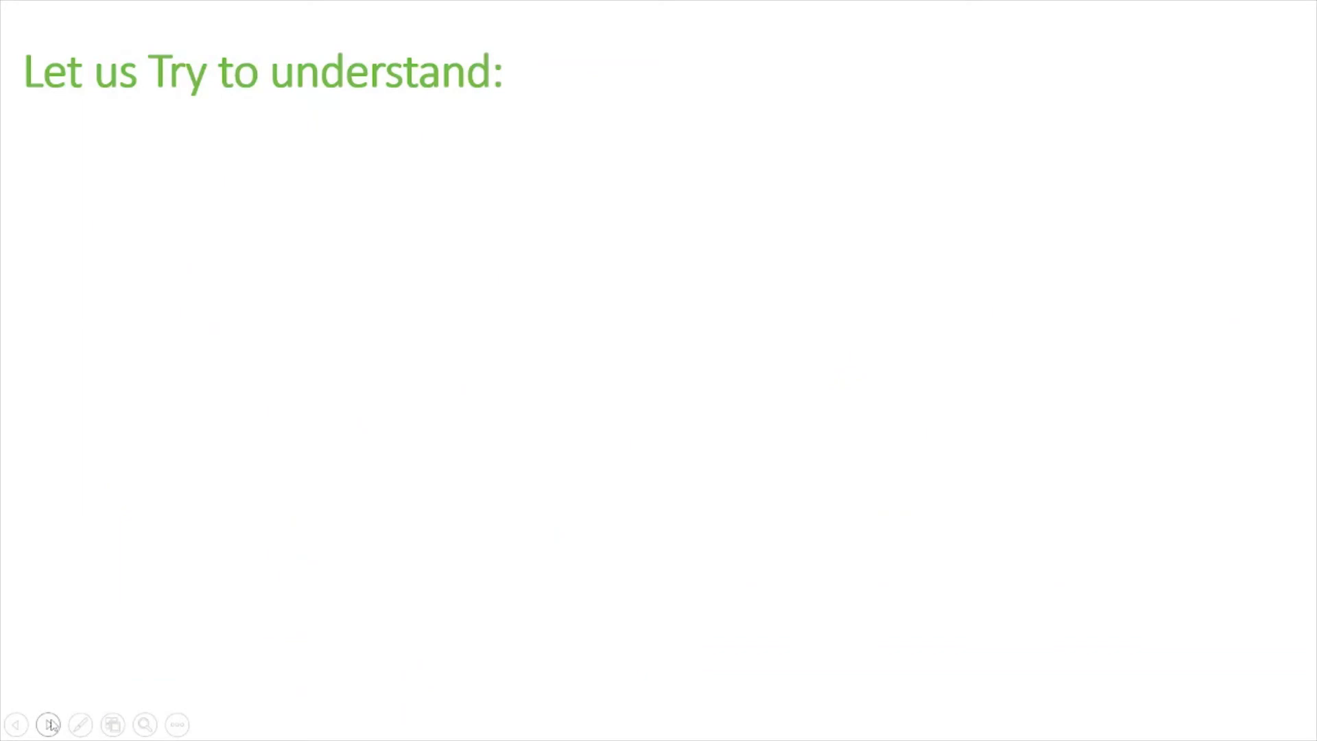
pyautogui.moveTo(336, 520)
pyautogui.mouseDown()
pyautogui.moveTo(347, 481)
pyautogui.moveTo(359, 481)
pyautogui.moveTo(369, 512)
pyautogui.moveTo(445, 511)
pyautogui.moveTo(453, 489)
pyautogui.moveTo(487, 504)
pyautogui.mouseUp()
pyautogui.moveTo(332, 269); pyautogui.dragTo(334, 312)
pyautogui.moveTo(323, 269)
pyautogui.mouseDown()
pyautogui.moveTo(336, 313)
pyautogui.moveTo(419, 288)
pyautogui.moveTo(455, 302)
pyautogui.moveTo(458, 278)
pyautogui.moveTo(487, 288)
pyautogui.mouseUp()
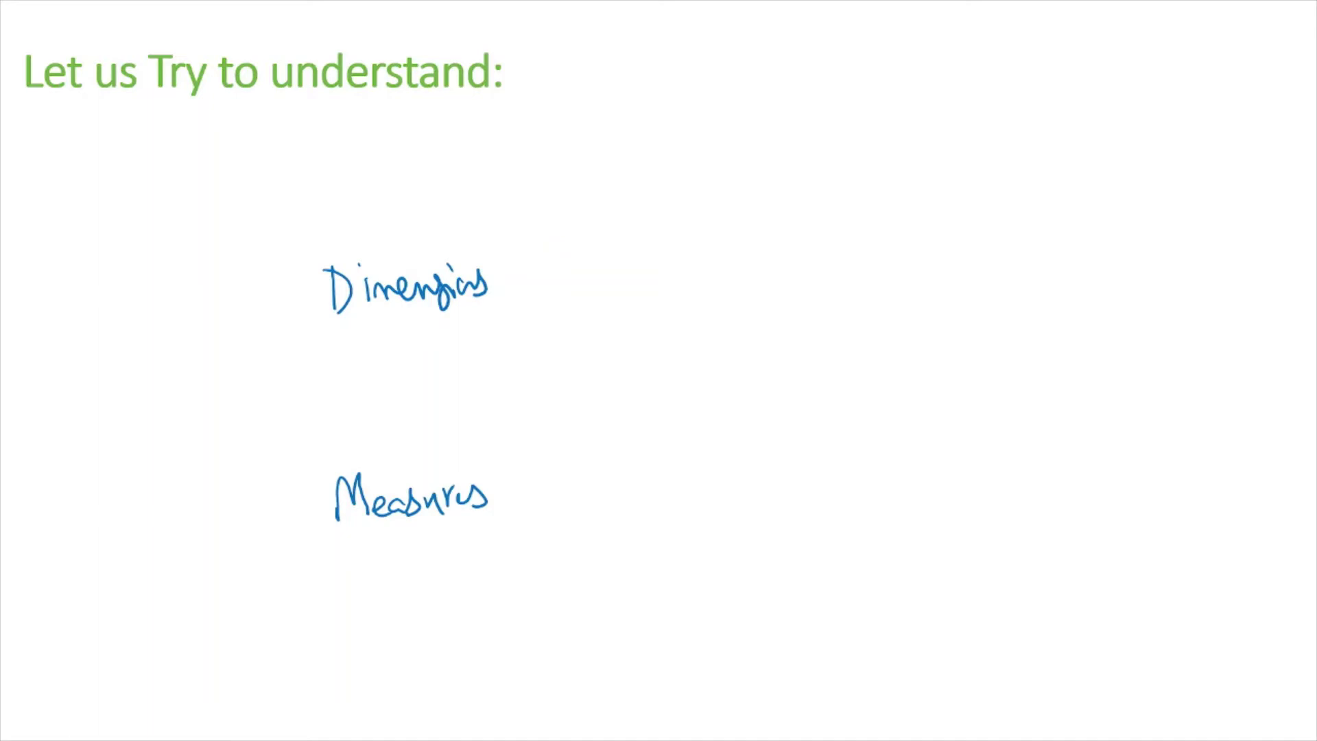
# - Draw a blue arrow from Dimensions to a small hatched box and label the box "Header/Label"
pyautogui.moveTo(522, 271); pyautogui.dragTo(619, 221)
pyautogui.moveTo(600, 217); pyautogui.dragTo(613, 237)
pyautogui.moveTo(636, 190)
pyautogui.mouseDown()
pyautogui.moveTo(656, 155)
pyautogui.moveTo(638, 189)
pyautogui.moveTo(654, 180)
pyautogui.mouseUp()
pyautogui.moveTo(670, 154); pyautogui.dragTo(664, 177)
pyautogui.moveTo(681, 150); pyautogui.dragTo(678, 163)
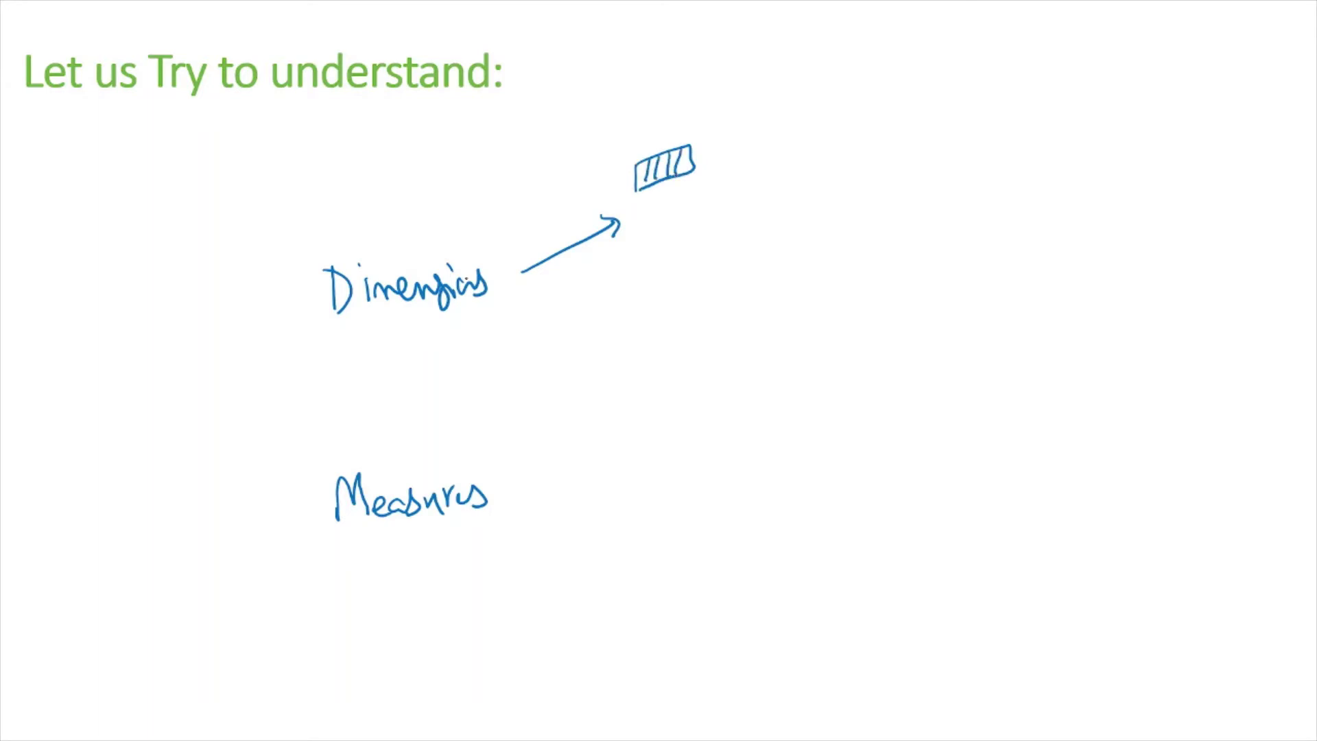
pyautogui.moveTo(732, 128)
pyautogui.mouseDown()
pyautogui.moveTo(735, 161)
pyautogui.moveTo(782, 155)
pyautogui.moveTo(814, 127)
pyautogui.moveTo(844, 129)
pyautogui.moveTo(852, 165)
pyautogui.moveTo(905, 145)
pyautogui.moveTo(926, 115)
pyautogui.moveTo(969, 144)
pyautogui.mouseUp()
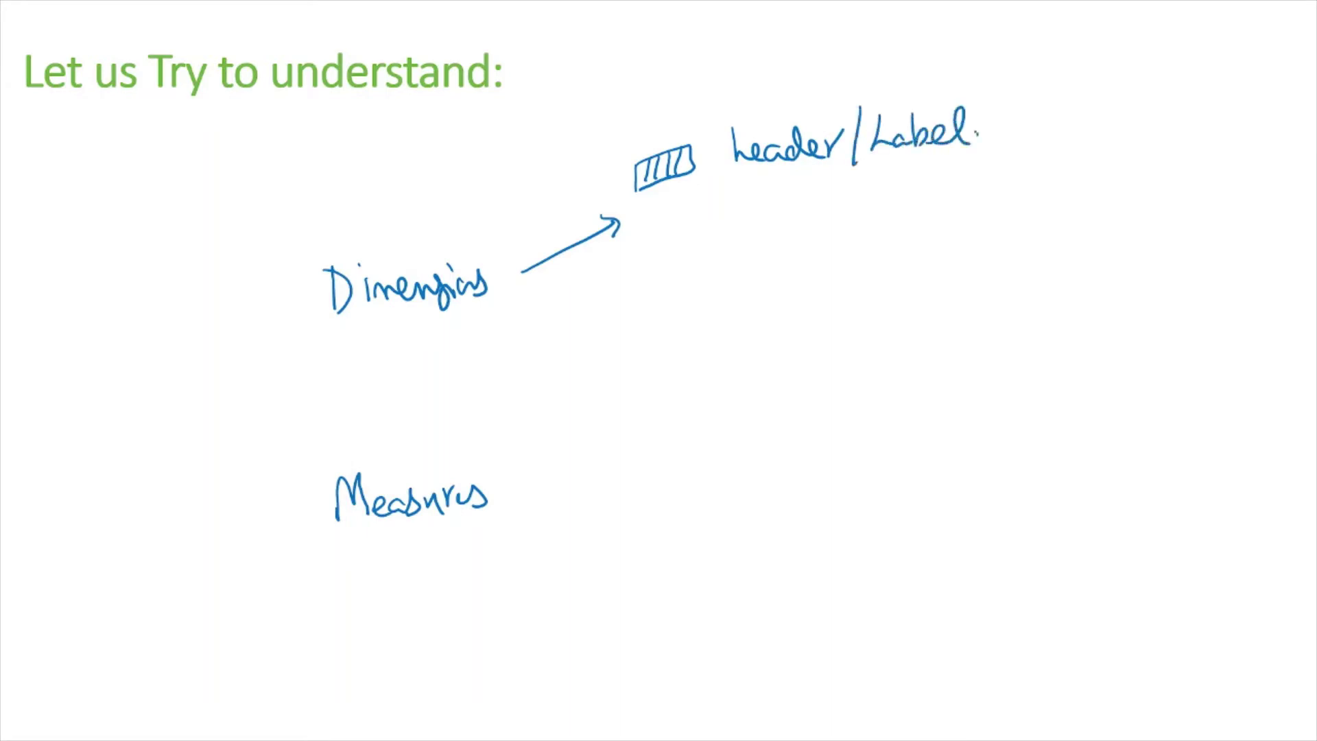
# - With the green pen, draw an arrow from Measures to a hatched box and label the box "axis"
pyautogui.click(80, 725)
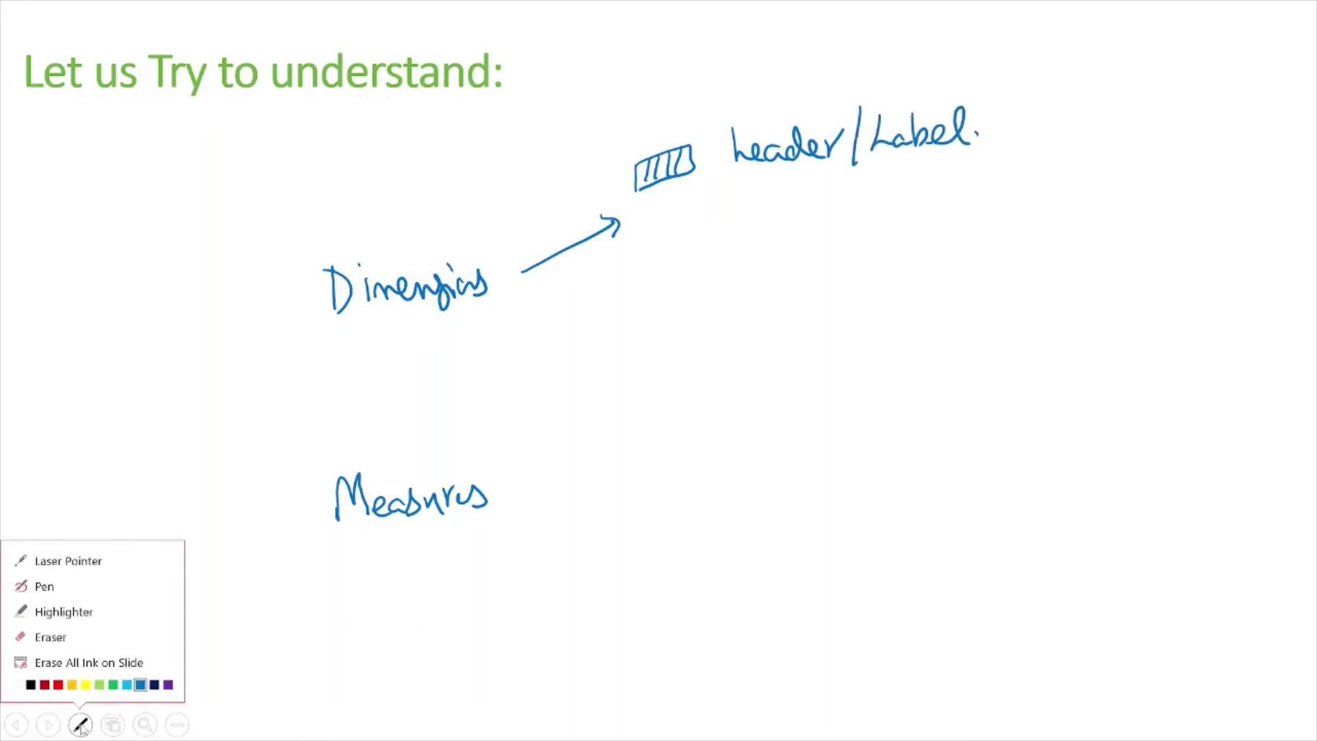
pyautogui.click(114, 679)
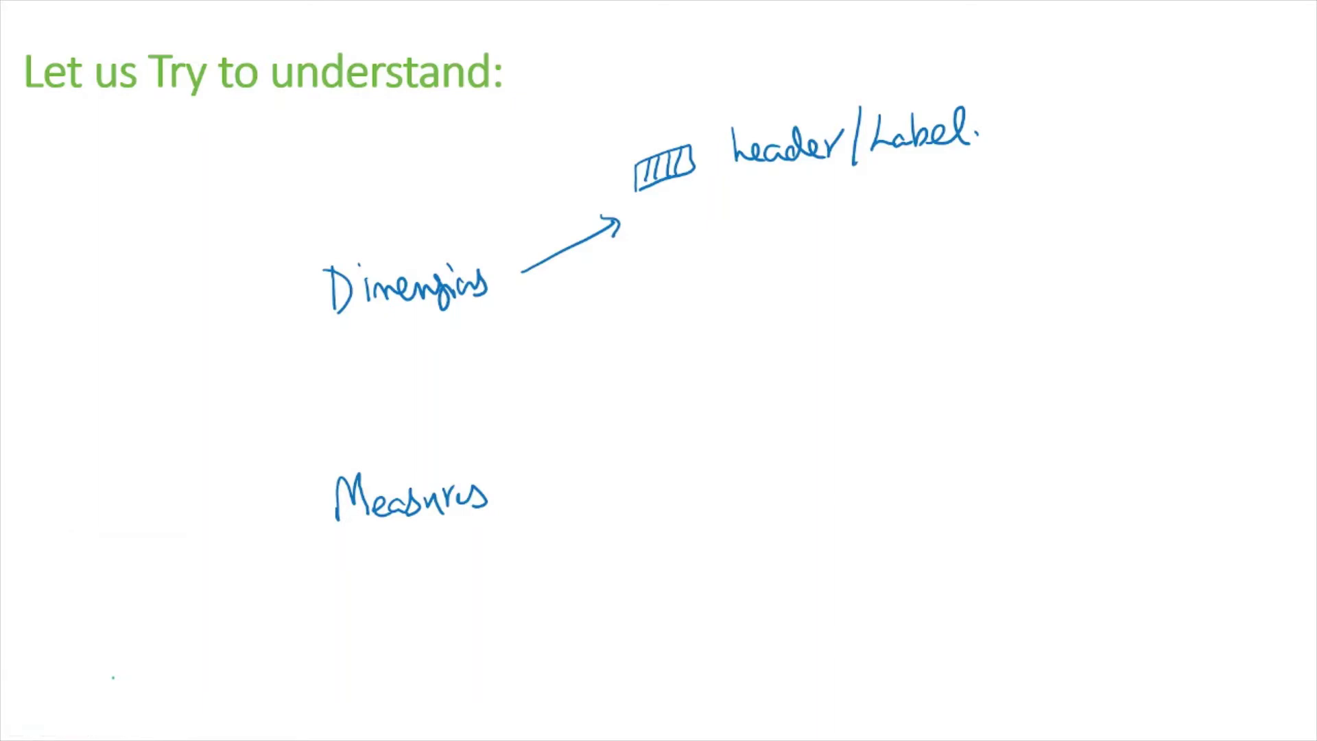
pyautogui.moveTo(534, 472)
pyautogui.mouseDown()
pyautogui.moveTo(617, 427)
pyautogui.moveTo(624, 436)
pyautogui.mouseUp()
pyautogui.moveTo(645, 381)
pyautogui.mouseDown()
pyautogui.moveTo(648, 411)
pyautogui.moveTo(645, 379)
pyautogui.moveTo(662, 404)
pyautogui.mouseUp()
pyautogui.moveTo(679, 372)
pyautogui.mouseDown()
pyautogui.moveTo(674, 401)
pyautogui.moveTo(686, 399)
pyautogui.mouseUp()
pyautogui.moveTo(704, 365); pyautogui.dragTo(697, 396)
pyautogui.click(773, 376)
pyautogui.moveTo(760, 363); pyautogui.dragTo(775, 379)
pyautogui.moveTo(780, 360); pyautogui.dragTo(795, 377)
pyautogui.moveTo(797, 355)
pyautogui.mouseDown()
pyautogui.moveTo(781, 378)
pyautogui.moveTo(809, 370)
pyautogui.mouseUp()
pyautogui.click(811, 337)
pyautogui.moveTo(838, 345); pyautogui.dragTo(829, 365)
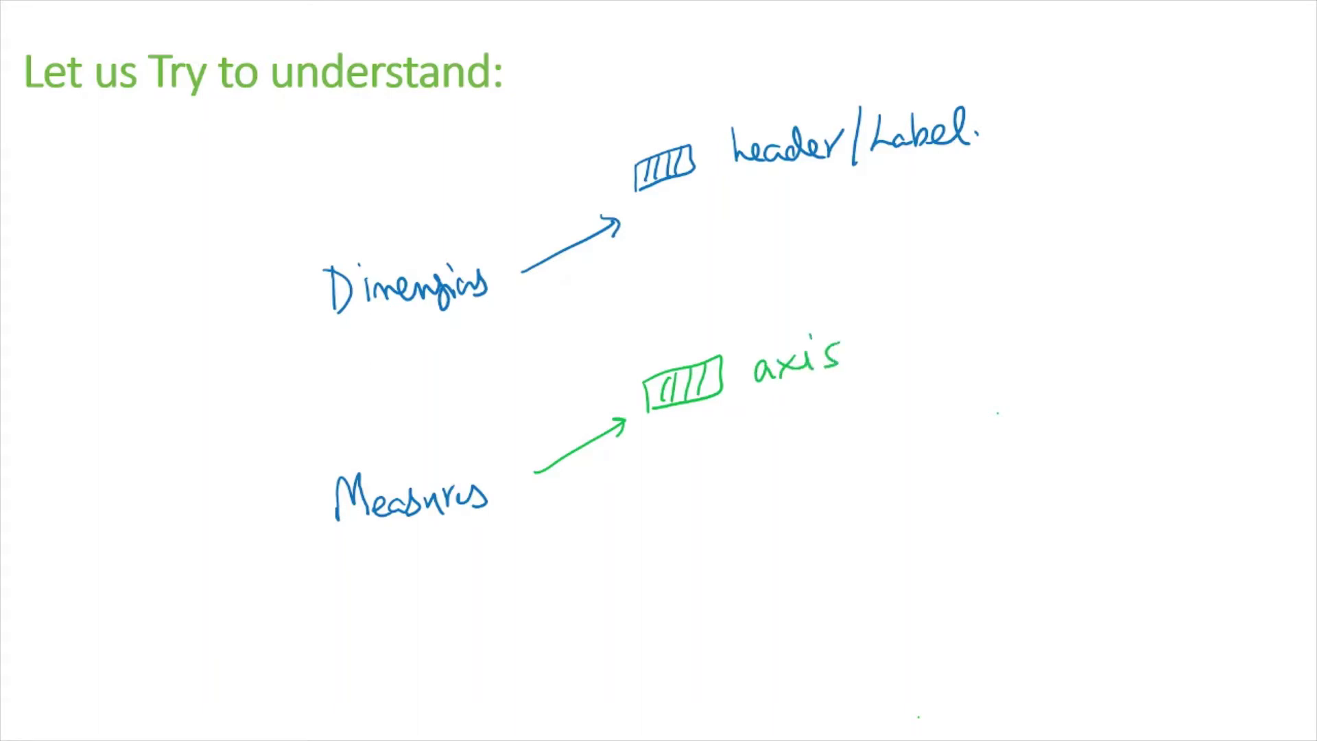
# - Draw a second arrow in green from Dimensions and write "axis" at its tip
pyautogui.moveTo(527, 276)
pyautogui.mouseDown()
pyautogui.moveTo(622, 290)
pyautogui.moveTo(570, 298)
pyautogui.moveTo(635, 277)
pyautogui.moveTo(687, 292)
pyautogui.mouseUp()
pyautogui.moveTo(707, 266)
pyautogui.mouseDown()
pyautogui.moveTo(690, 291)
pyautogui.moveTo(720, 288)
pyautogui.mouseUp()
pyautogui.click(729, 253)
pyautogui.moveTo(722, 271)
pyautogui.mouseDown()
pyautogui.moveTo(724, 288)
pyautogui.moveTo(739, 283)
pyautogui.mouseUp()
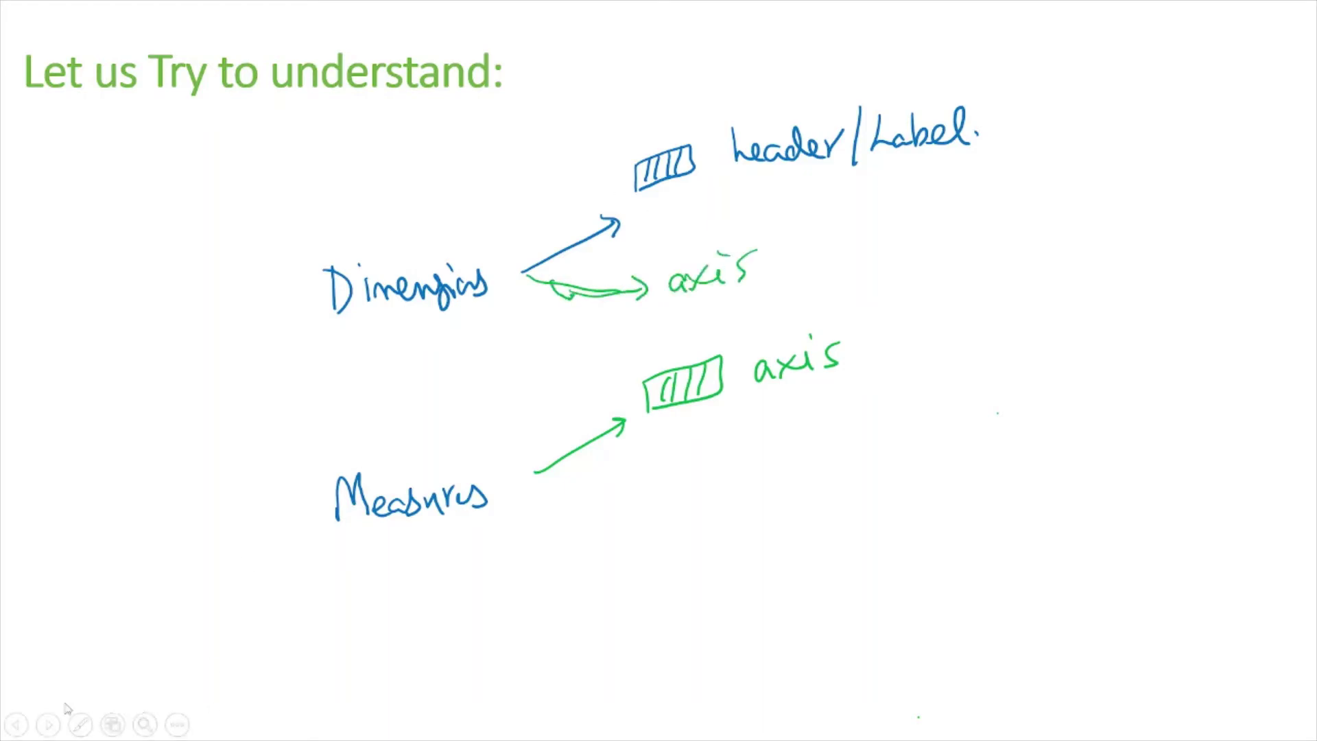
# - With the blue pen, draw a second arrow from Measures and write "Header/Label" at its tip
pyautogui.click(81, 724)
pyautogui.click(141, 687)
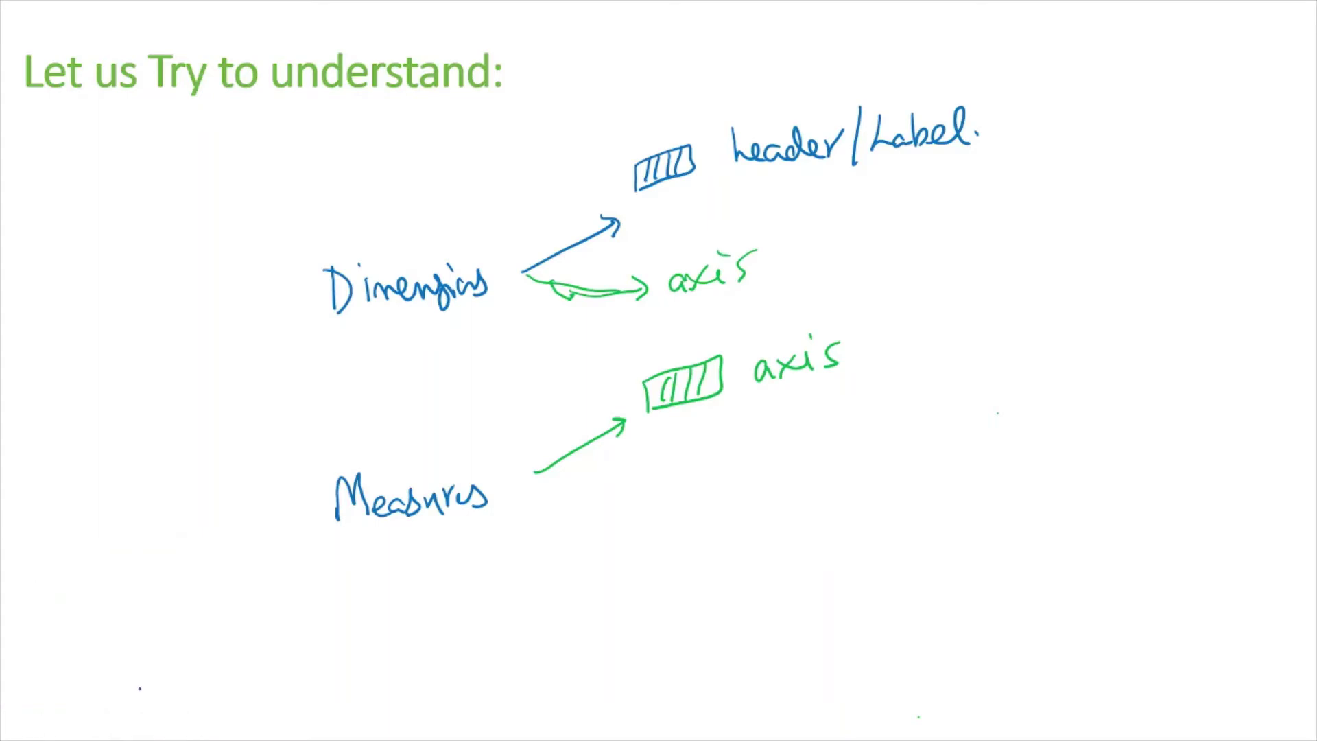
pyautogui.moveTo(555, 506); pyautogui.dragTo(655, 553)
pyautogui.moveTo(652, 537); pyautogui.dragTo(651, 582)
pyautogui.moveTo(698, 521)
pyautogui.mouseDown()
pyautogui.moveTo(769, 556)
pyautogui.moveTo(801, 534)
pyautogui.moveTo(812, 567)
pyautogui.mouseUp()
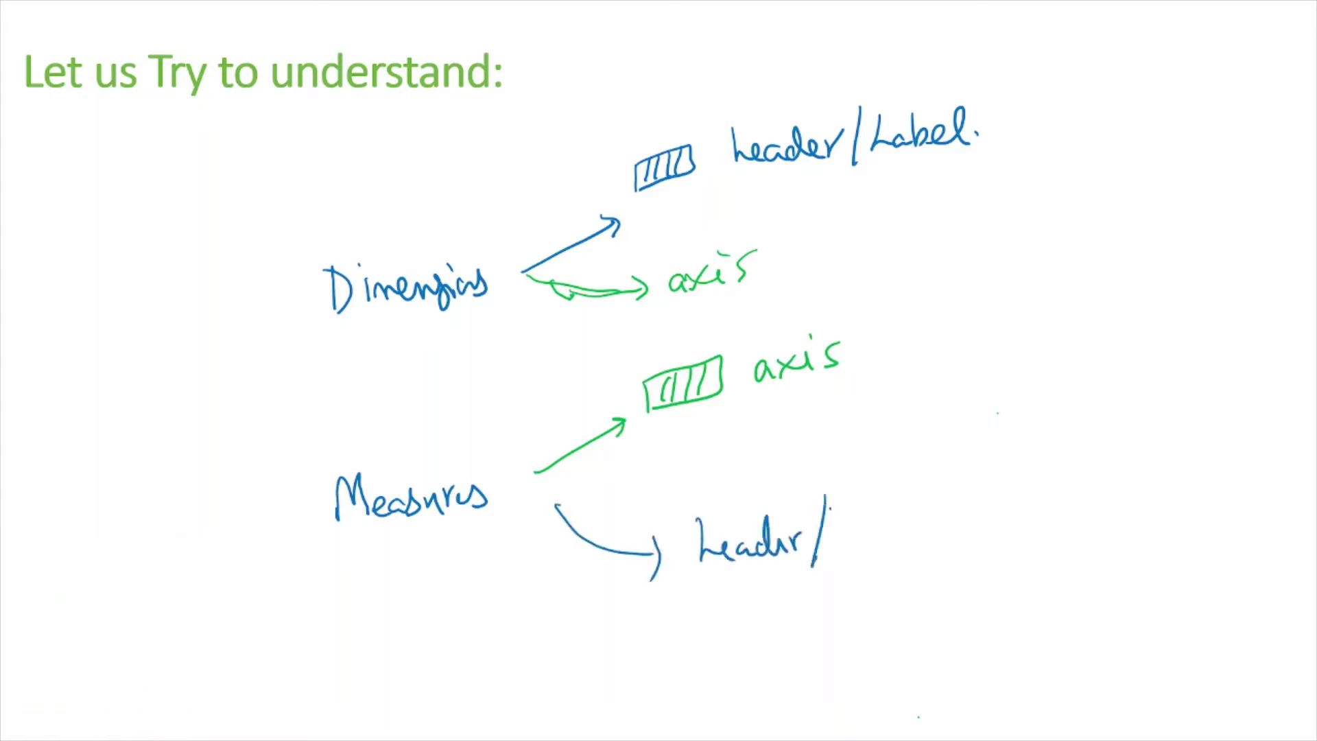
pyautogui.moveTo(829, 508)
pyautogui.mouseDown()
pyautogui.moveTo(858, 538)
pyautogui.moveTo(893, 530)
pyautogui.moveTo(908, 508)
pyautogui.moveTo(920, 539)
pyautogui.mouseUp()
# - Draw a curly brace enclosing all the branches and write "Configuration we want in our dashboards" beside it
pyautogui.moveTo(995, 212)
pyautogui.mouseDown()
pyautogui.moveTo(1033, 195)
pyautogui.moveTo(1065, 482)
pyautogui.moveTo(1018, 506)
pyautogui.mouseUp()
pyautogui.moveTo(1111, 260)
pyautogui.mouseDown()
pyautogui.moveTo(1127, 288)
pyautogui.moveTo(1143, 247)
pyautogui.moveTo(1145, 316)
pyautogui.moveTo(1166, 270)
pyautogui.moveTo(1165, 291)
pyautogui.moveTo(1229, 218)
pyautogui.mouseUp()
pyautogui.moveTo(1149, 339); pyautogui.dragTo(1195, 354)
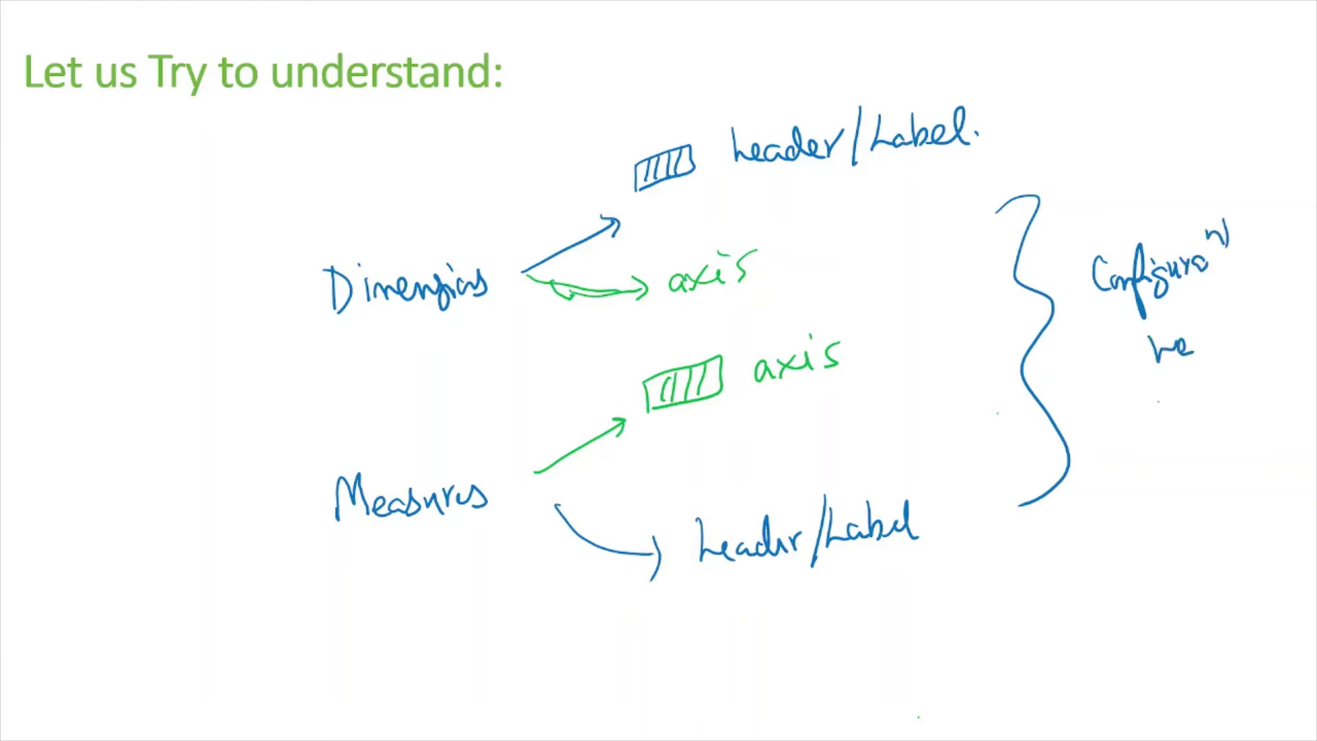
pyautogui.moveTo(1157, 401)
pyautogui.mouseDown()
pyautogui.moveTo(1208, 406)
pyautogui.moveTo(1216, 376)
pyautogui.mouseUp()
pyautogui.moveTo(1186, 456)
pyautogui.mouseDown()
pyautogui.moveTo(1209, 466)
pyautogui.moveTo(1215, 505)
pyautogui.moveTo(1235, 480)
pyautogui.mouseUp()
pyautogui.moveTo(1187, 566)
pyautogui.mouseDown()
pyautogui.moveTo(1206, 573)
pyautogui.moveTo(1241, 549)
pyautogui.mouseUp()
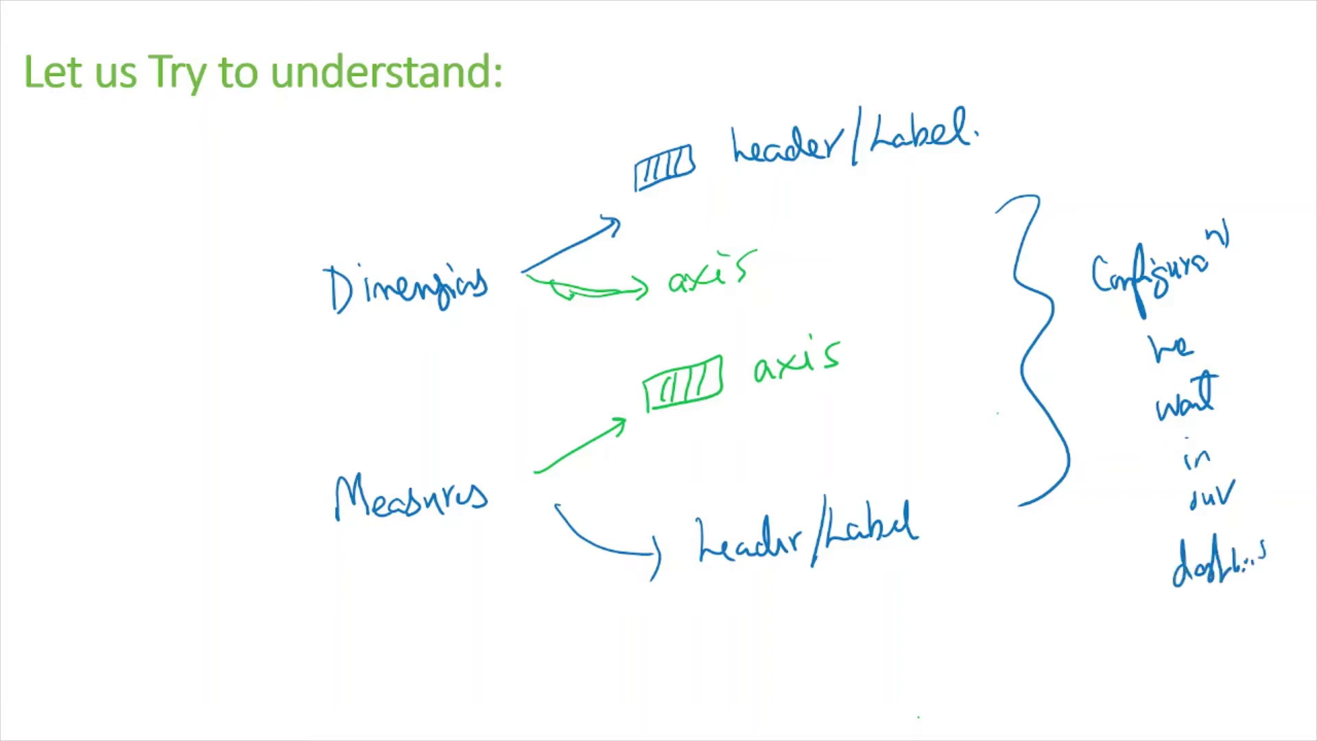
# - Handwrite "present?" below the Measures branches and circle it in blue ink
pyautogui.moveTo(693, 640)
pyautogui.mouseDown()
pyautogui.moveTo(694, 675)
pyautogui.moveTo(720, 645)
pyautogui.moveTo(794, 648)
pyautogui.moveTo(801, 616)
pyautogui.mouseUp()
pyautogui.moveTo(827, 602); pyautogui.dragTo(845, 646)
pyautogui.moveTo(638, 706)
pyautogui.mouseDown()
pyautogui.moveTo(924, 598)
pyautogui.moveTo(604, 698)
pyautogui.moveTo(816, 686)
pyautogui.mouseUp()
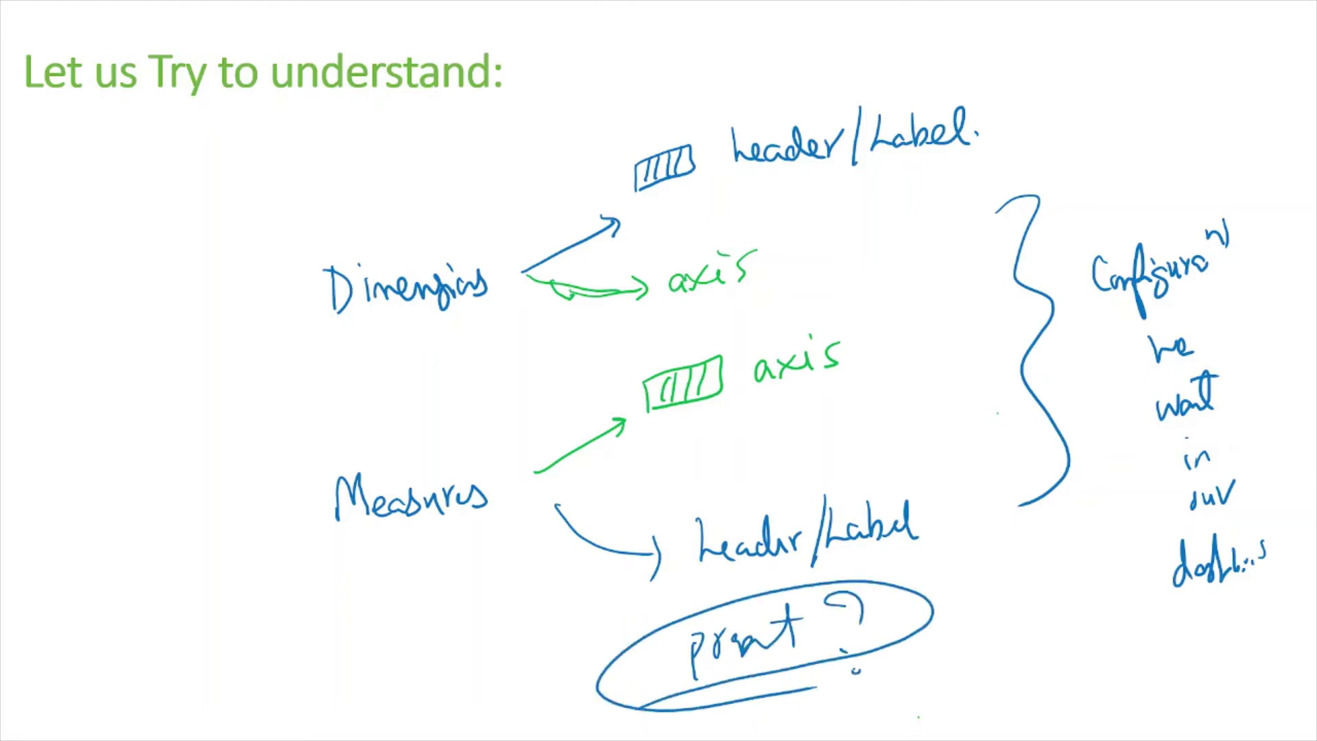
# - Underline Dimensions and Measures, and end the slide show while keeping the ink annotations
pyautogui.moveTo(330, 351); pyautogui.dragTo(456, 320)
pyautogui.moveTo(350, 546); pyautogui.dragTo(483, 507)
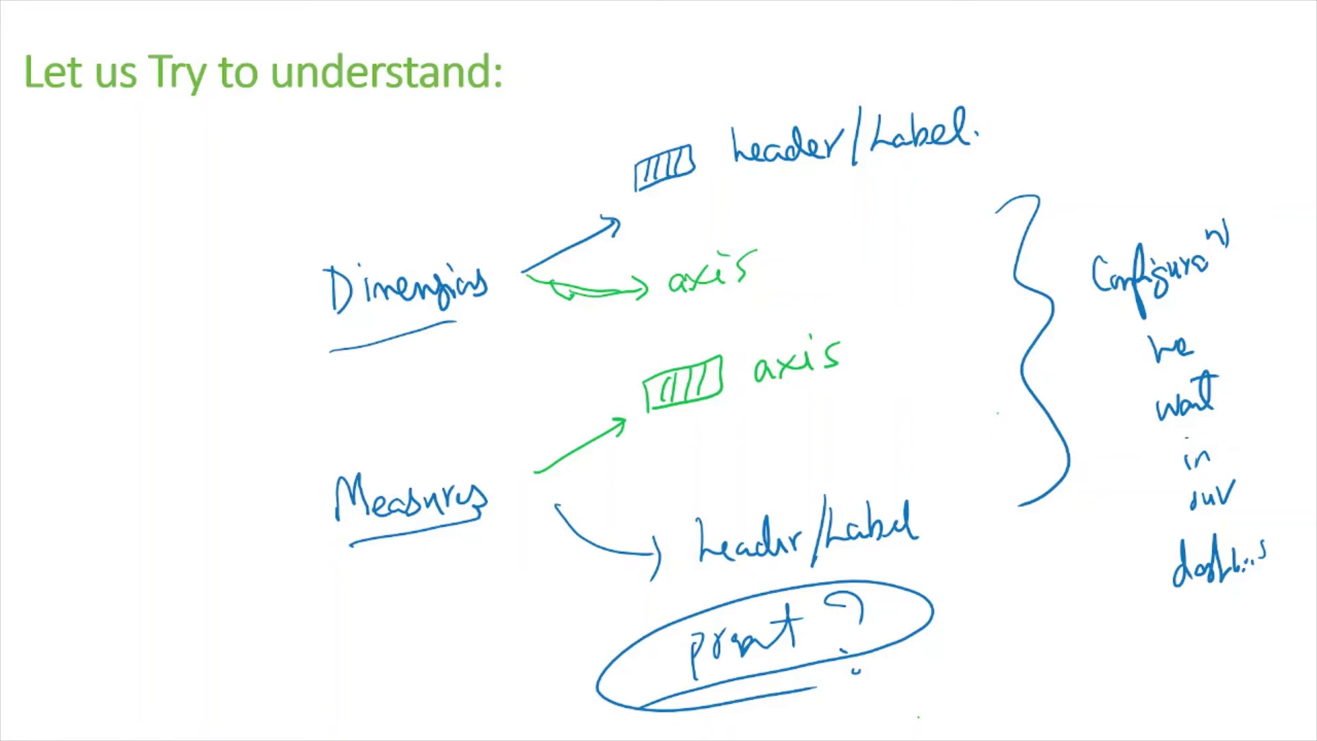
pyautogui.press('Escape')
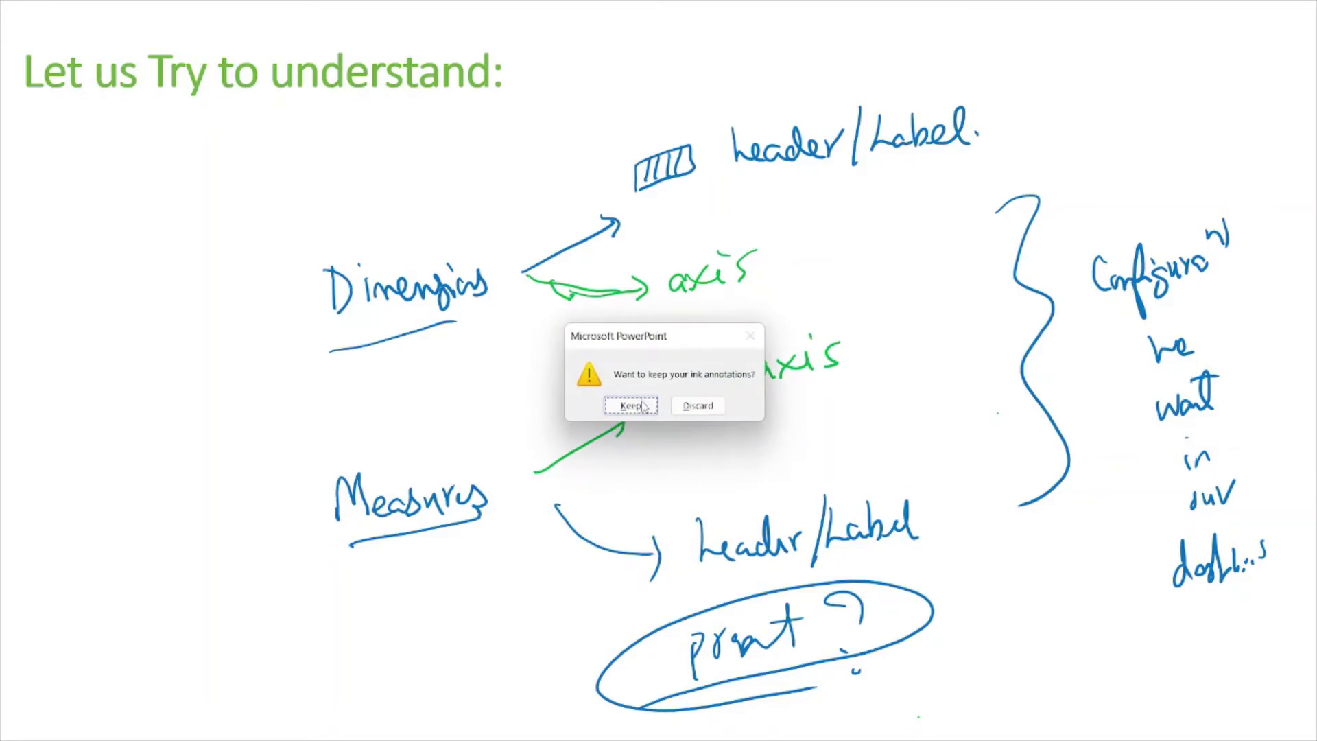
pyautogui.click(614, 405)
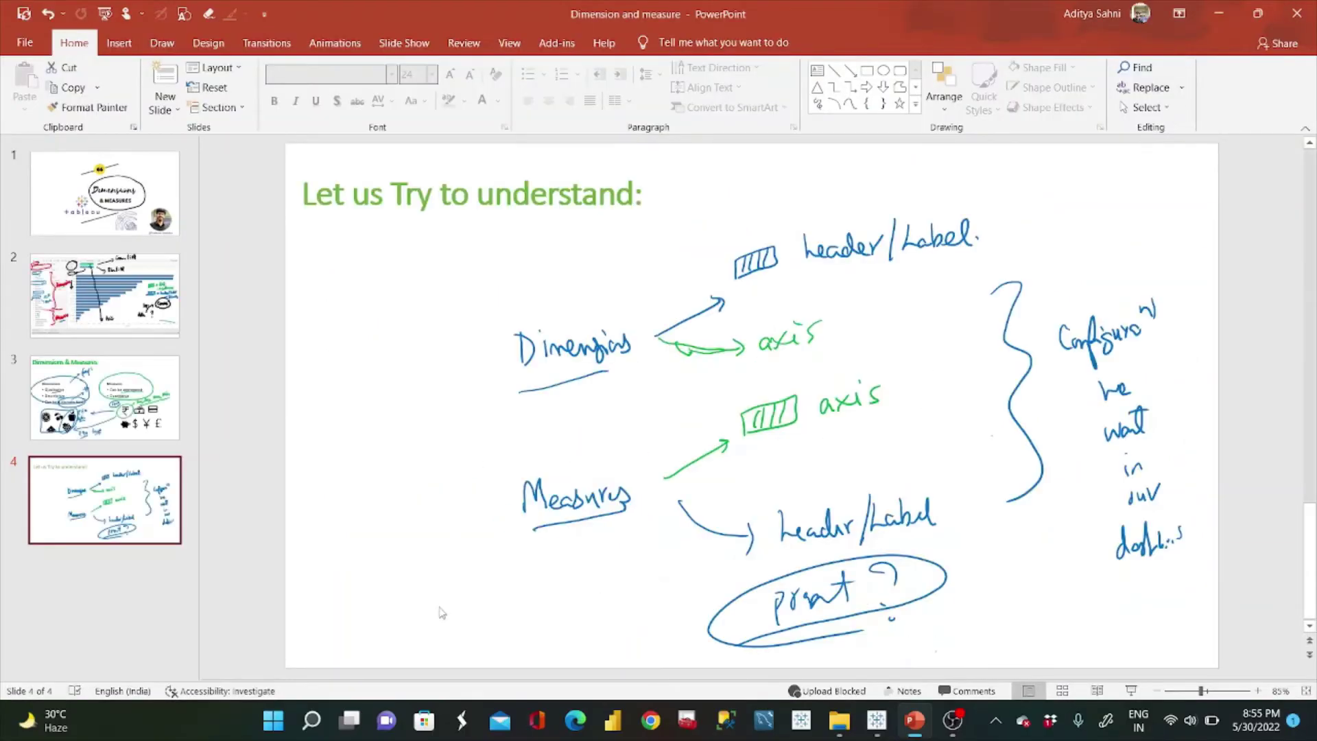
# - Switch to Tableau Public and add the Orders sheet of the SampleSuperstore connection to the data source canvas
pyautogui.click(876, 720)
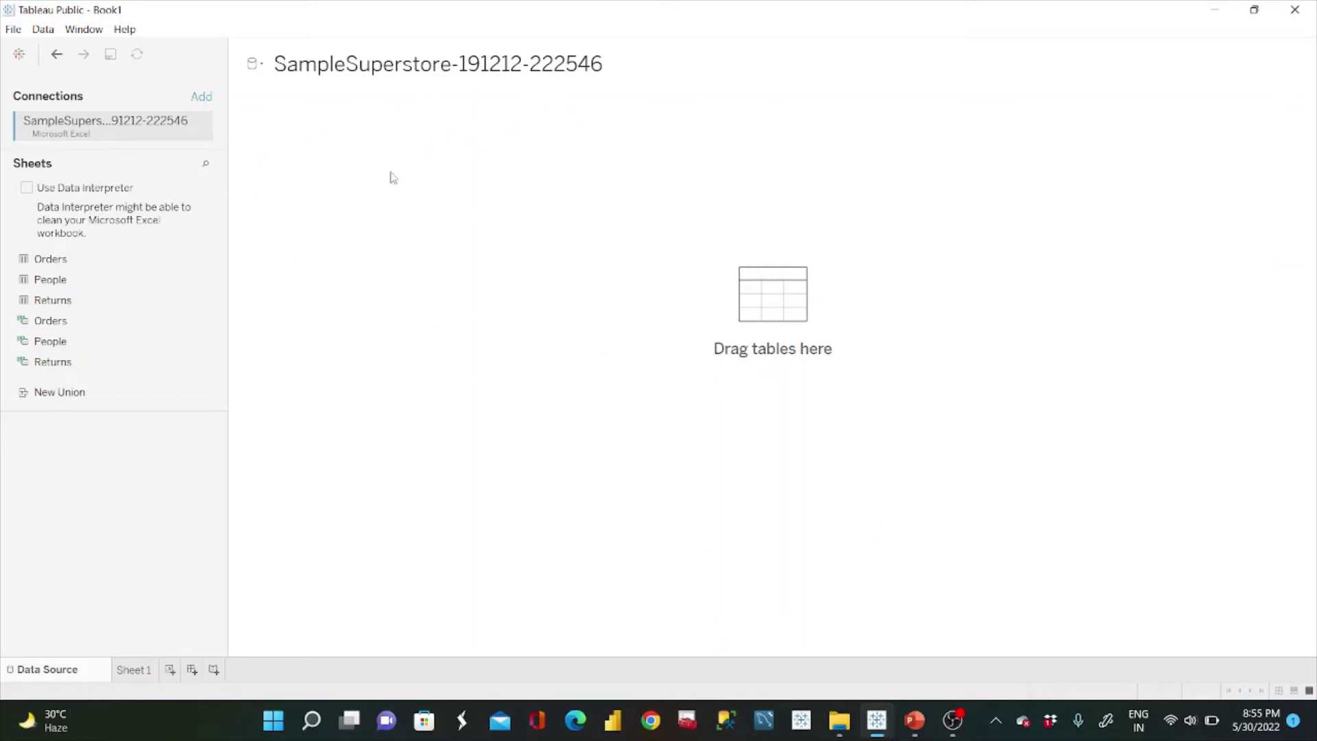
pyautogui.moveTo(120, 254); pyautogui.dragTo(422, 162)
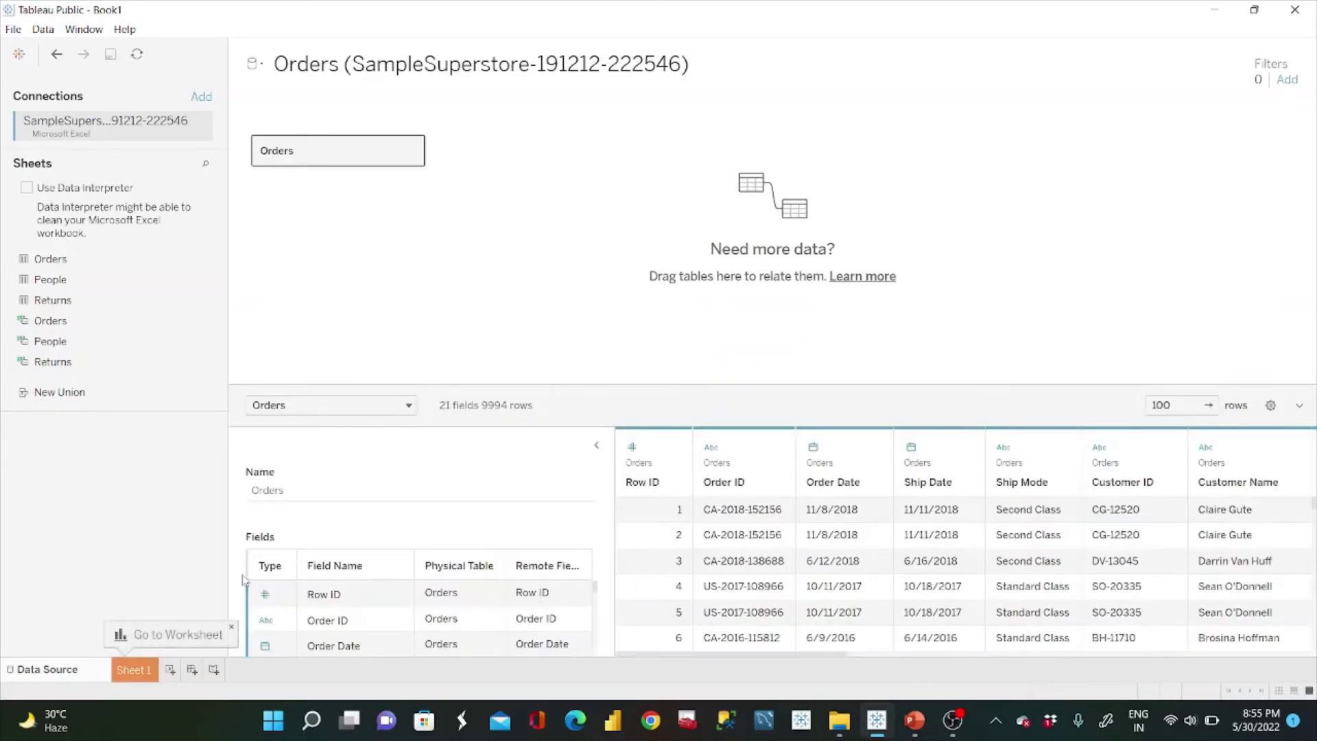
# - Rename worksheet Sheet 1 as "Measures as Discrete& Continous field"
pyautogui.doubleClick(134, 670)
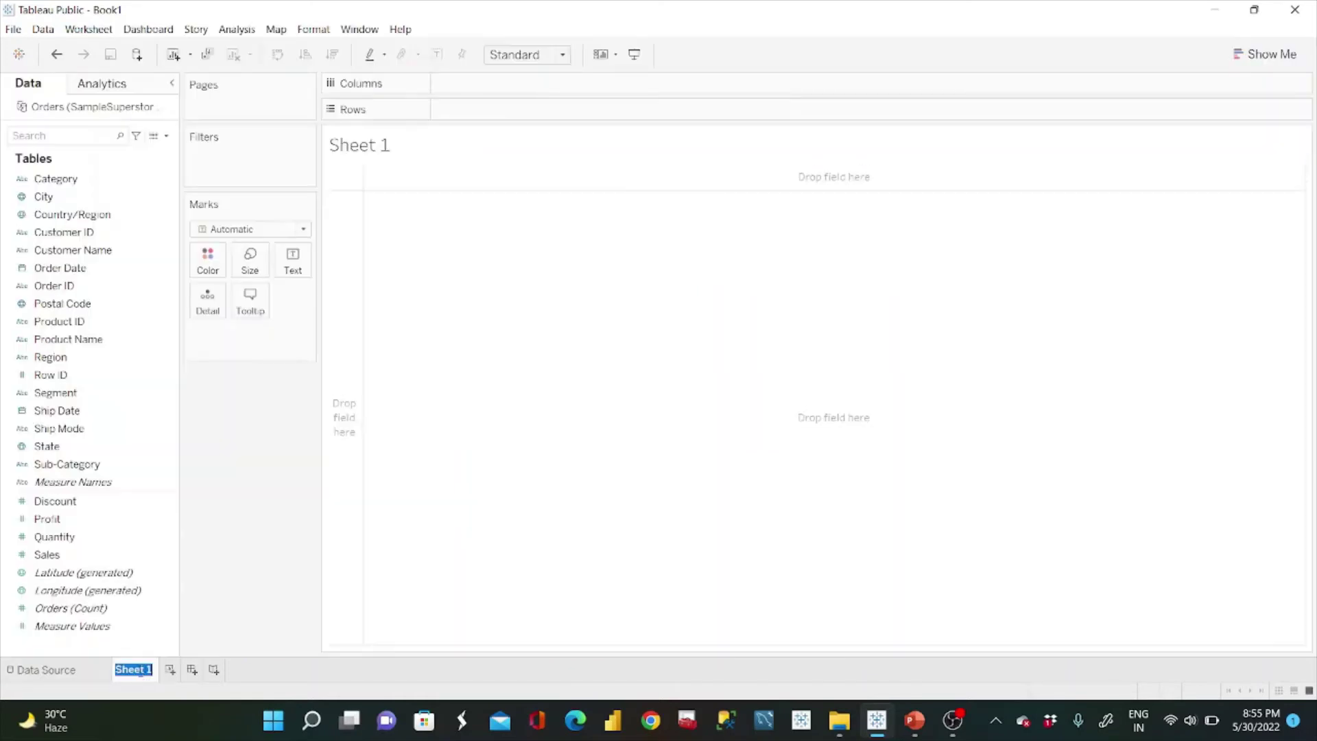
pyautogui.write('Measures as')
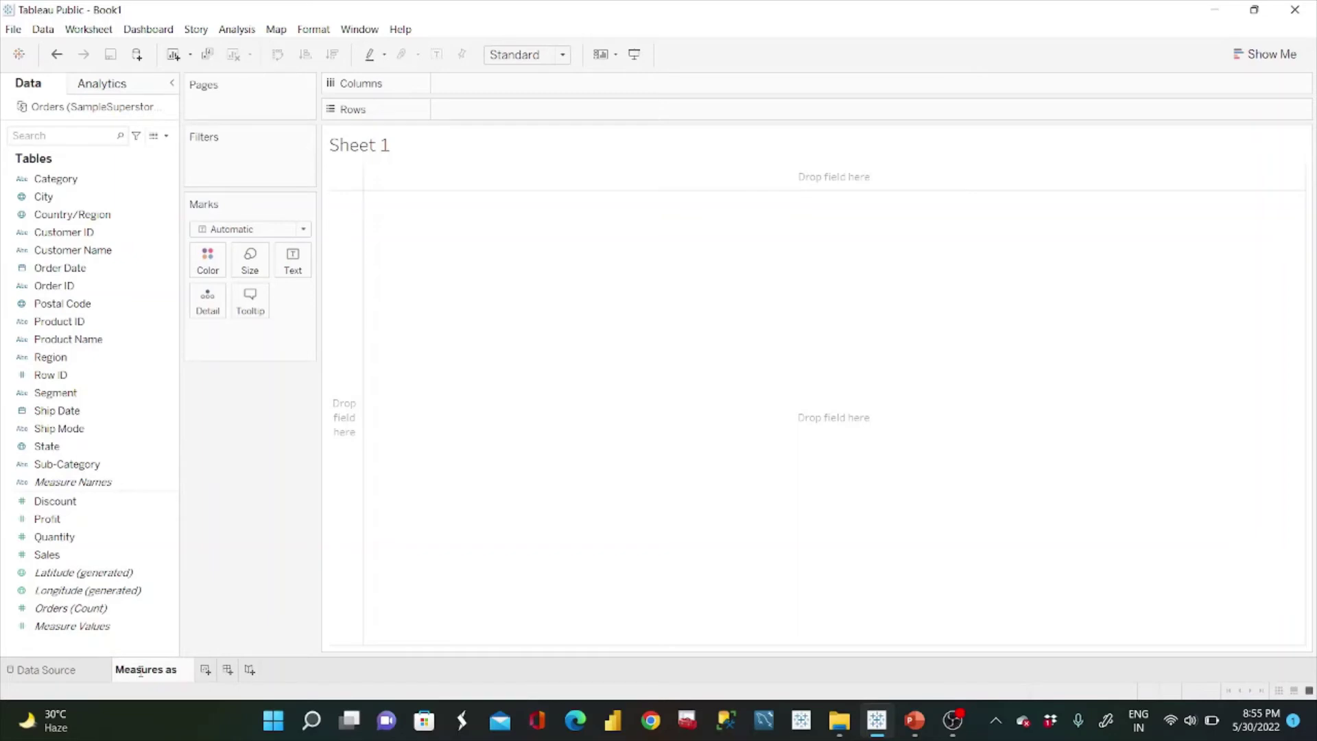
pyautogui.write(' Discret')
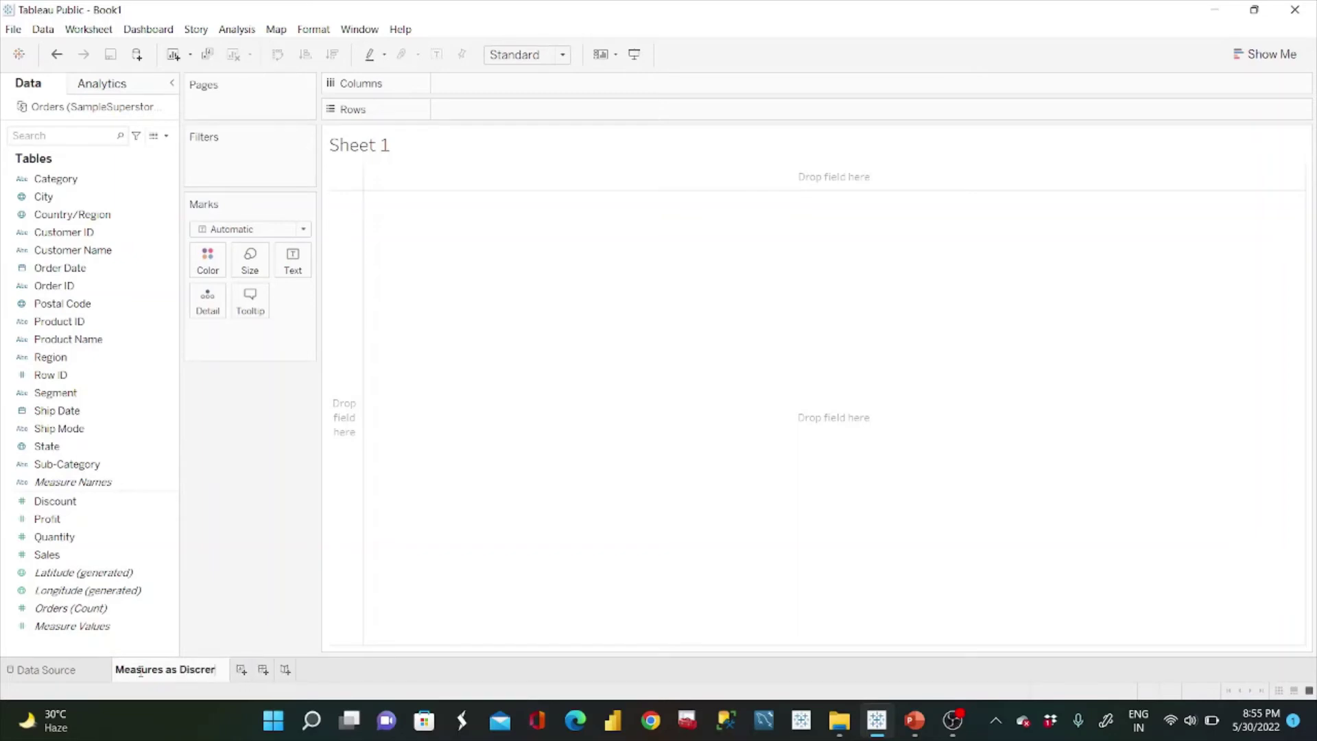
pyautogui.write('e& Continuous')
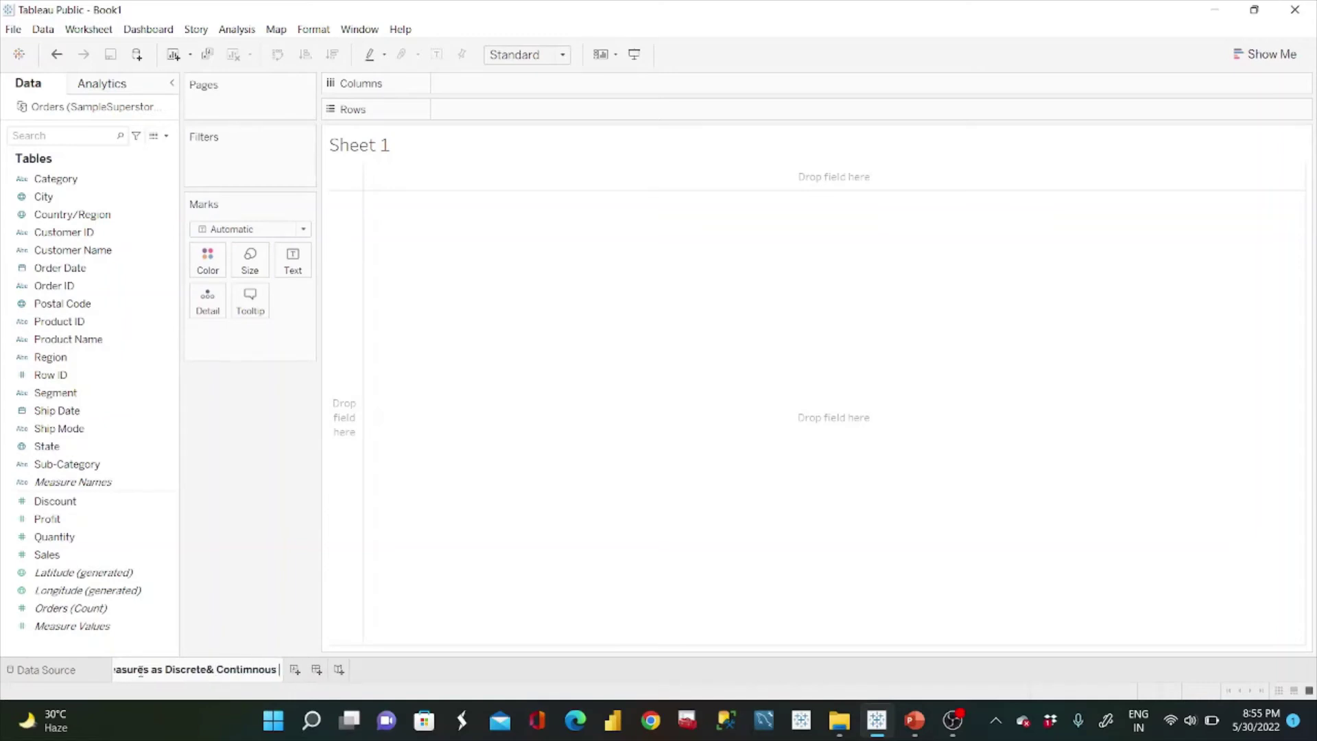
pyautogui.press('BackSpace')
pyautogui.press('BackSpace')
pyautogui.press('BackSpace')
pyautogui.press('BackSpace')
pyautogui.press('BackSpace')
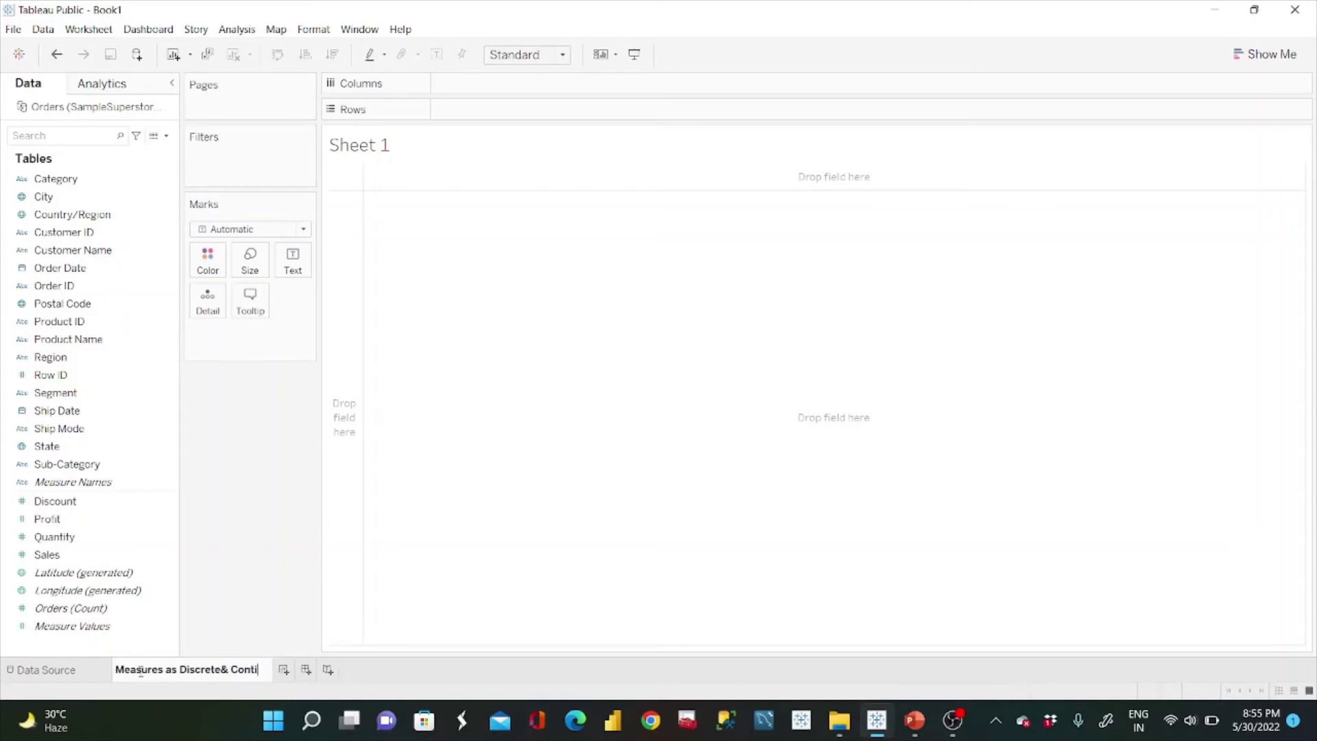
pyautogui.write('ous field')
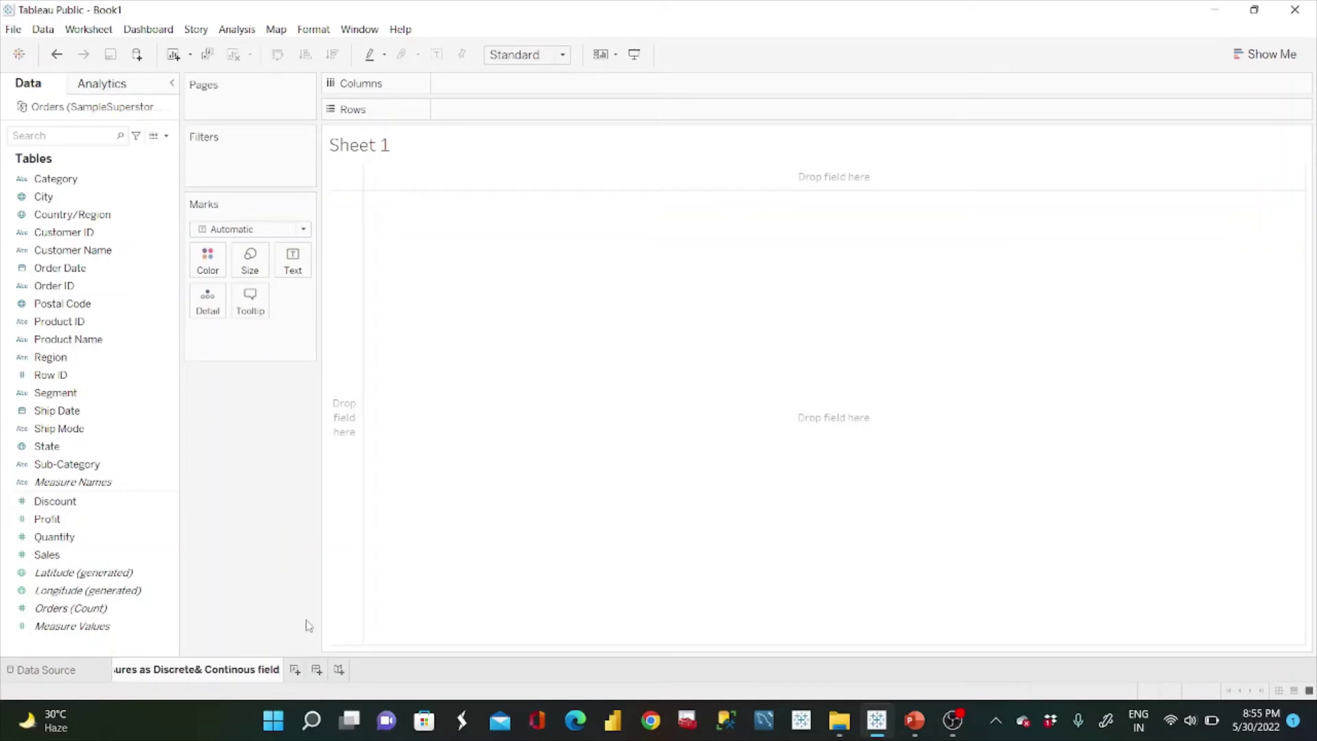
pyautogui.press('Return')
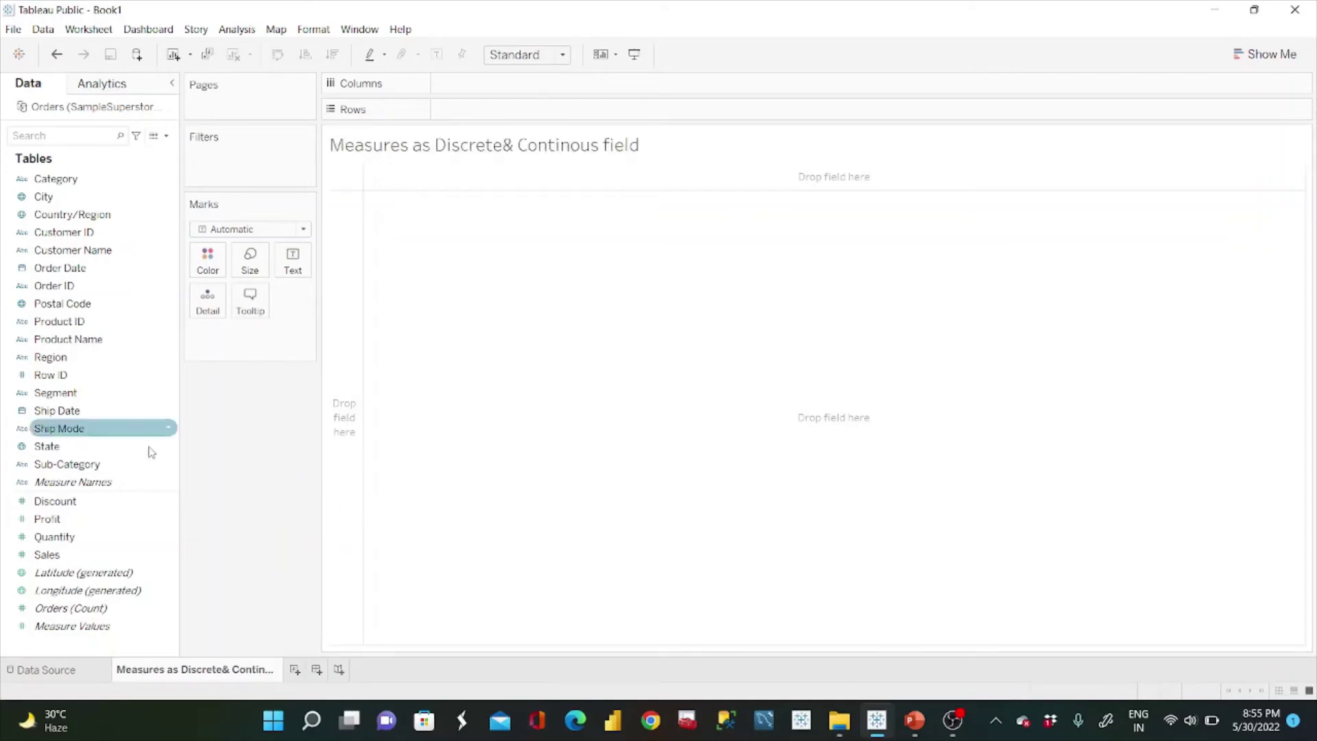
# - Build a bar chart with Sales on rows and Sub-Category on columns, sorted in descending order of sales
pyautogui.moveTo(72, 562); pyautogui.dragTo(491, 112)
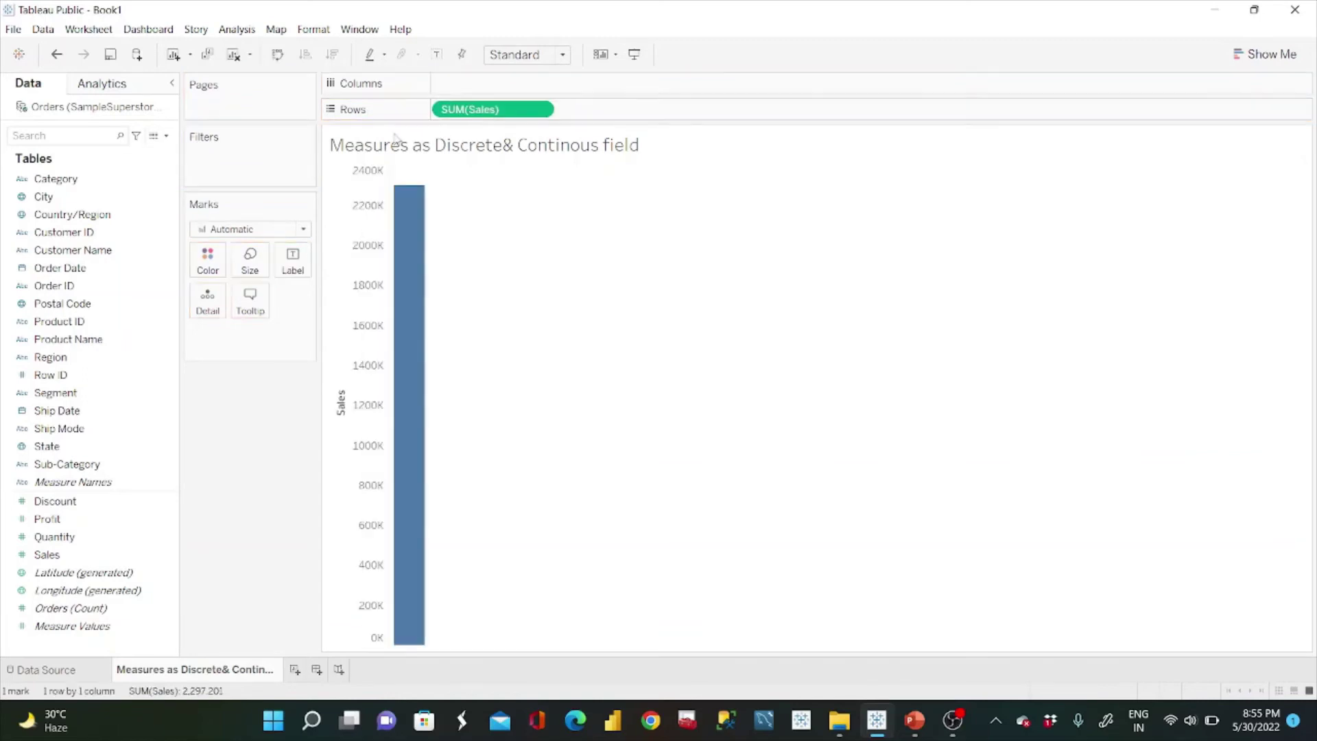
pyautogui.moveTo(75, 464); pyautogui.dragTo(491, 84)
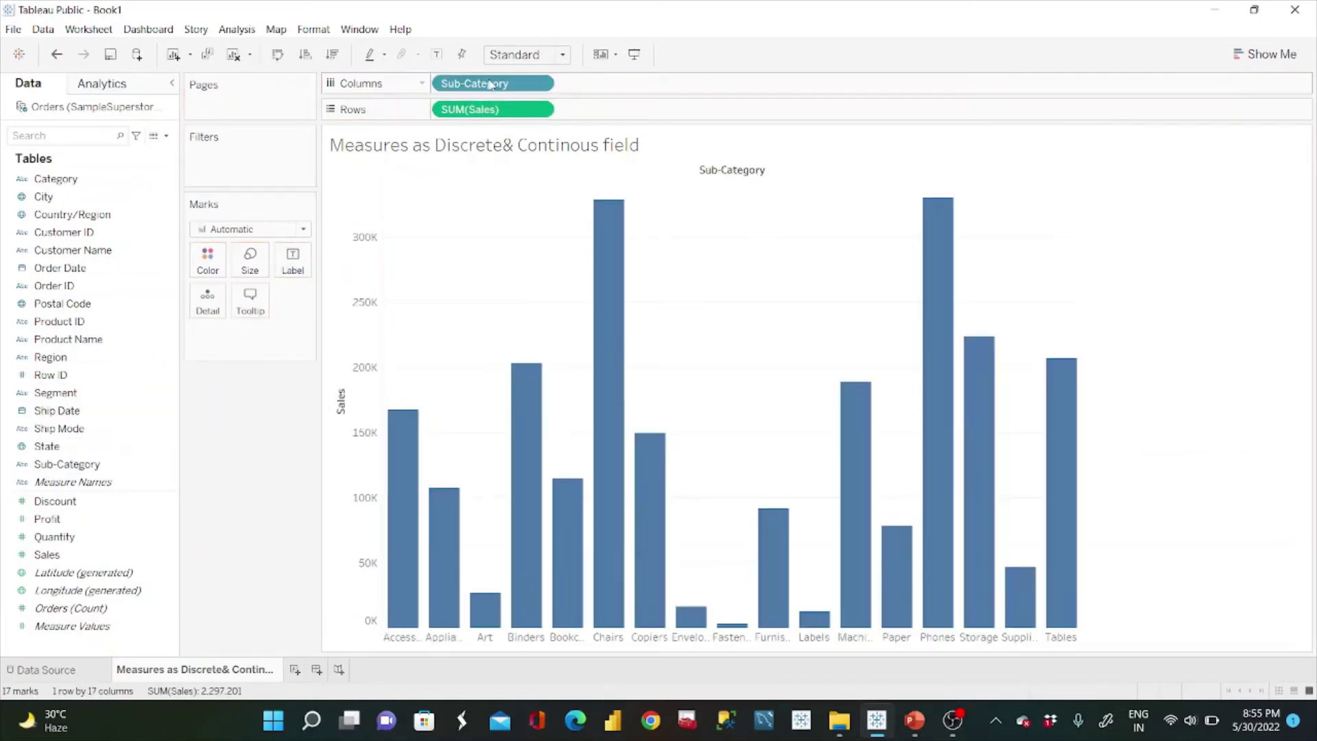
pyautogui.click(333, 54)
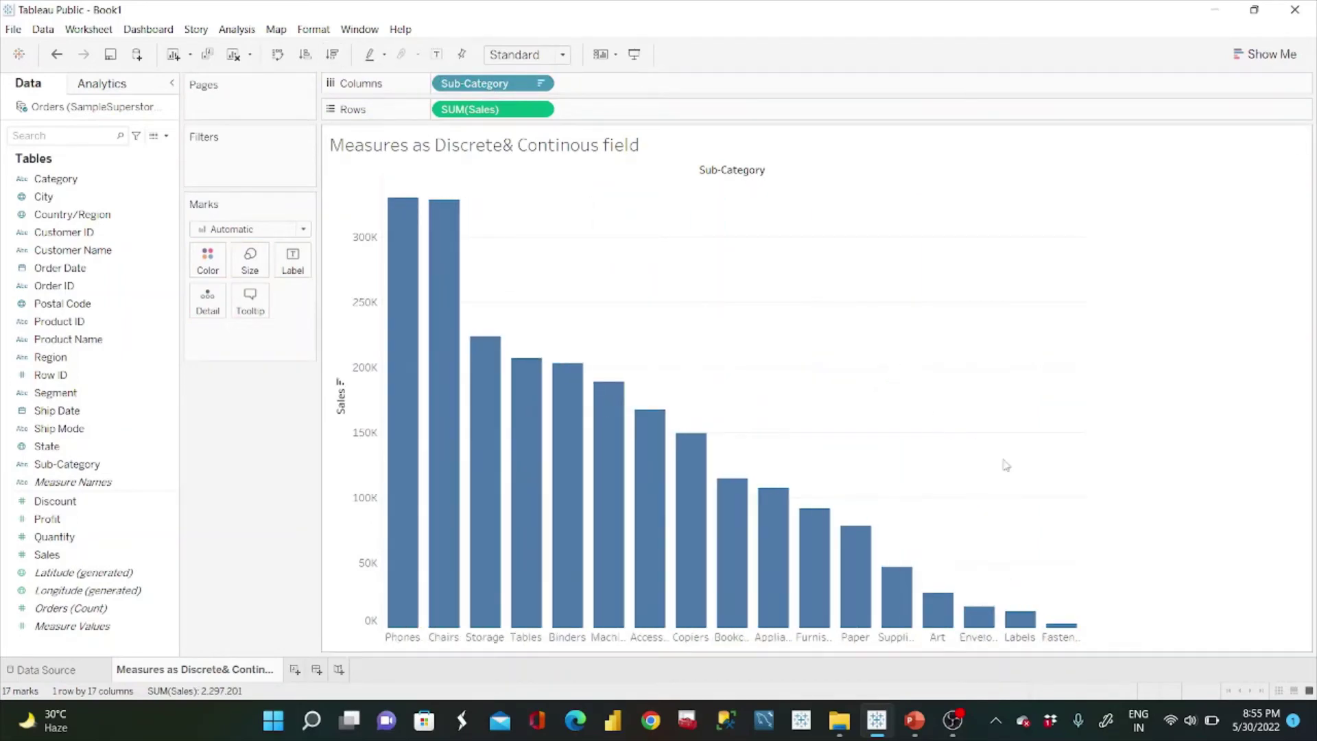
# - Swap the axes to get horizontal bars fitted to Entire View, and label the bars with Sales
pyautogui.click(277, 54)
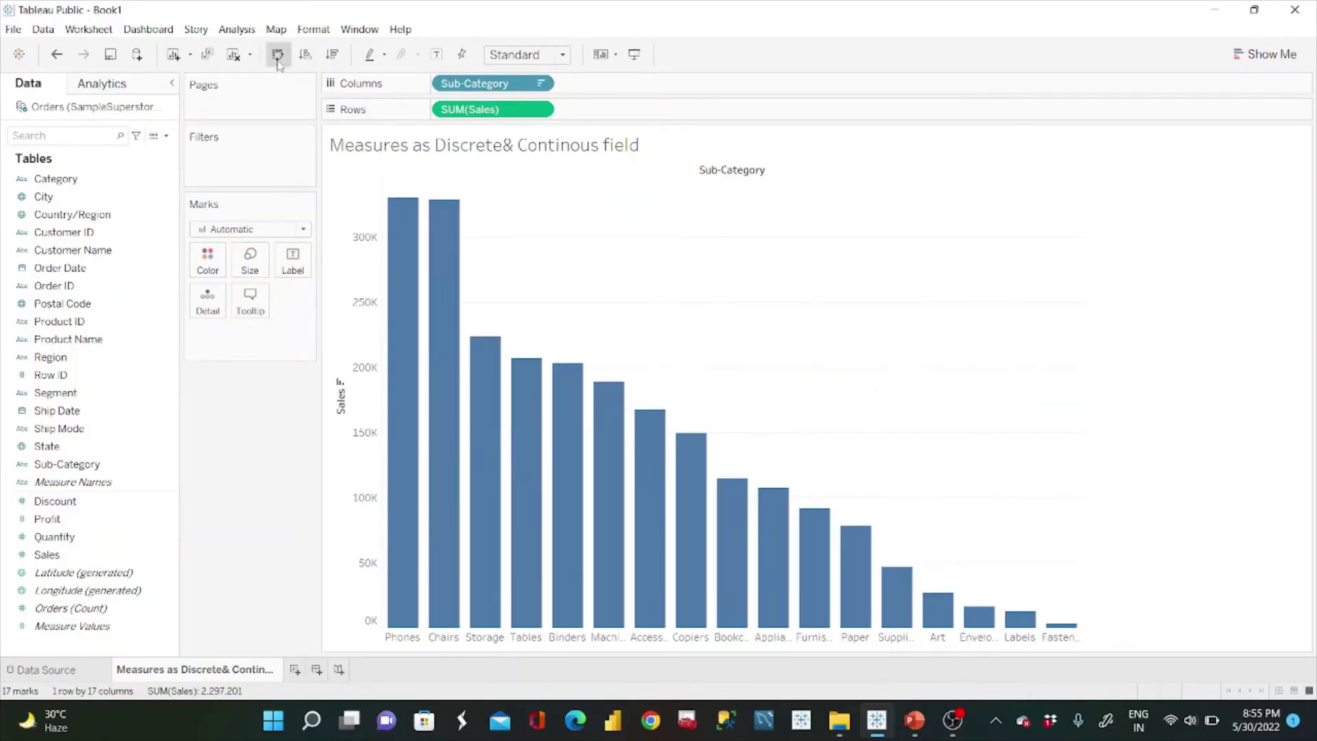
pyautogui.click(562, 54)
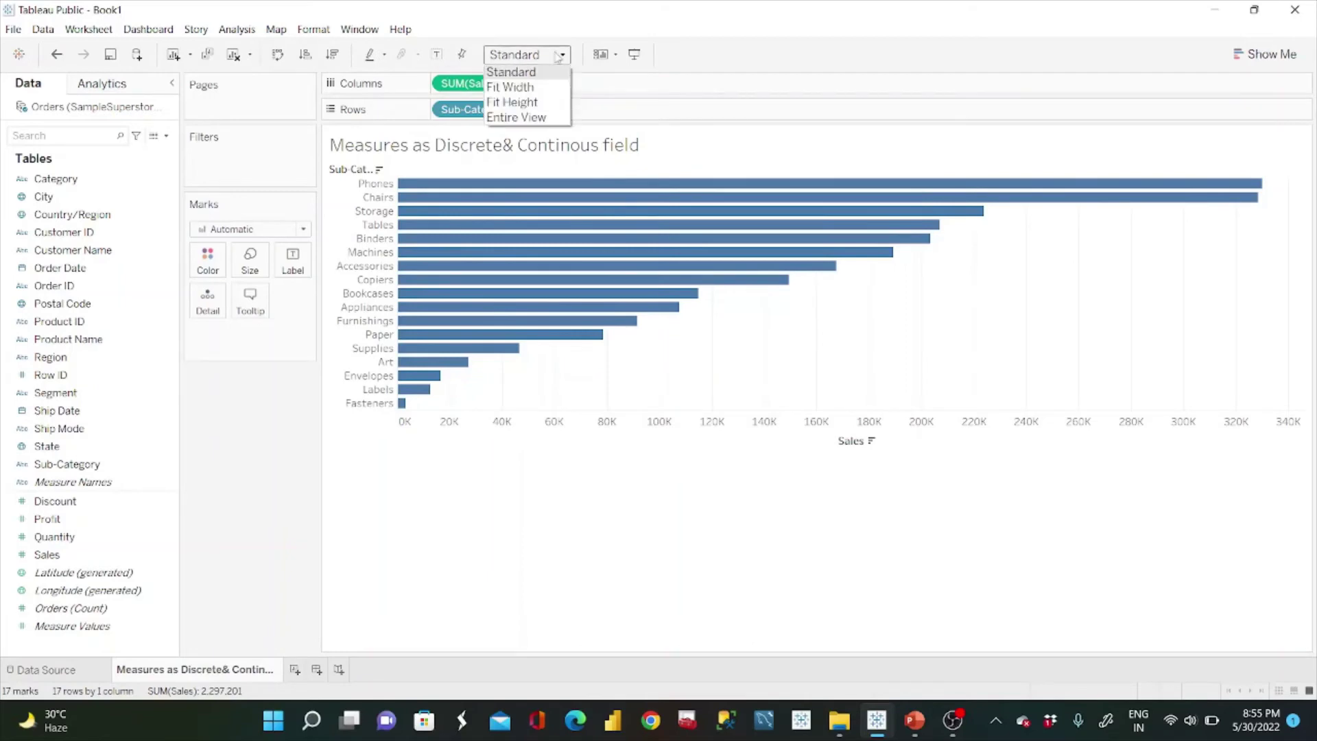
pyautogui.click(535, 118)
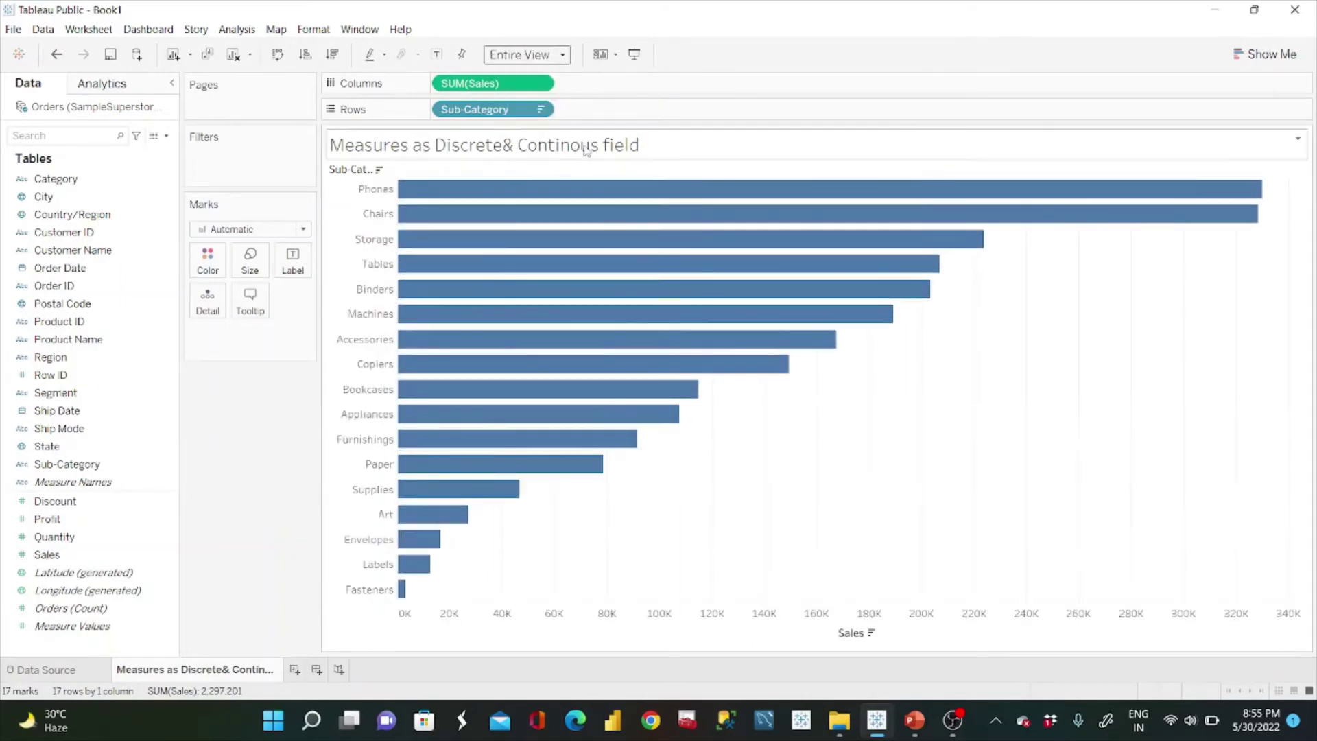
pyautogui.moveTo(69, 561); pyautogui.dragTo(295, 271)
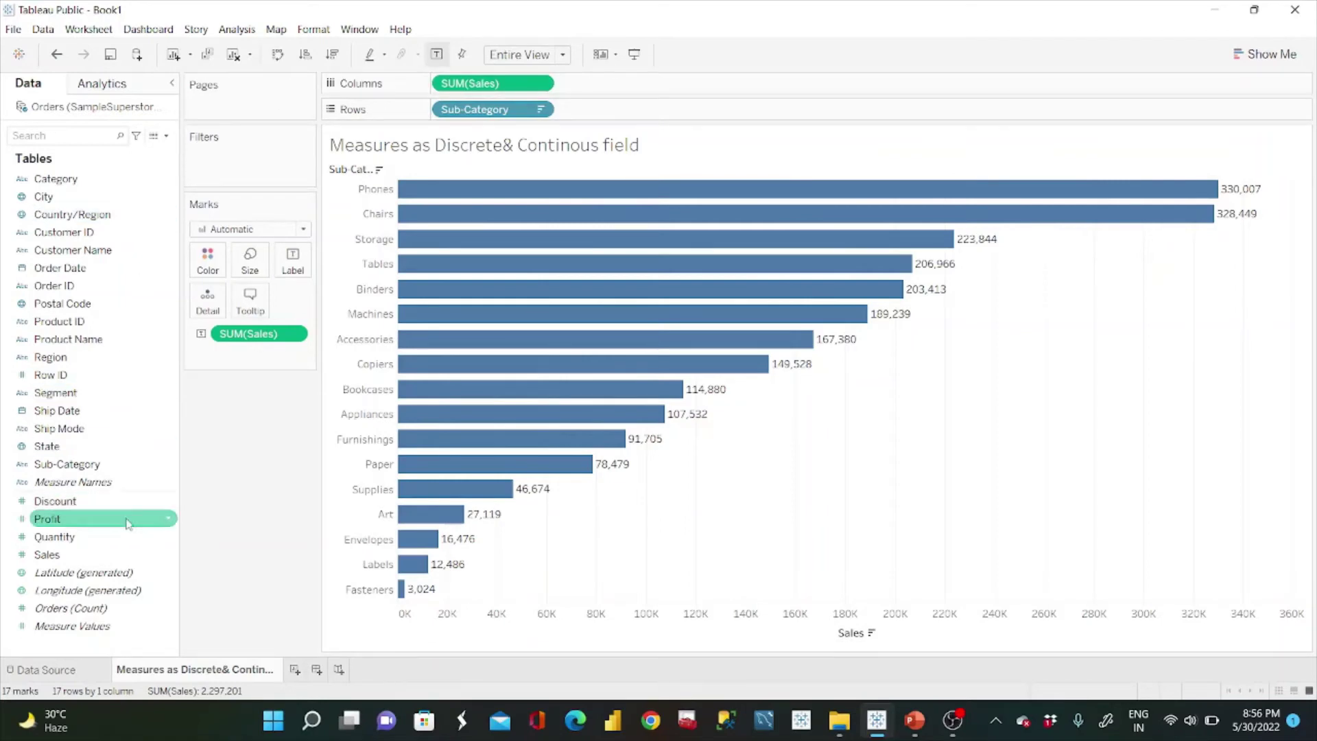
# - Duplicate the Sales field and rename the copy as "Discrete Sales"
pyautogui.click(170, 556)
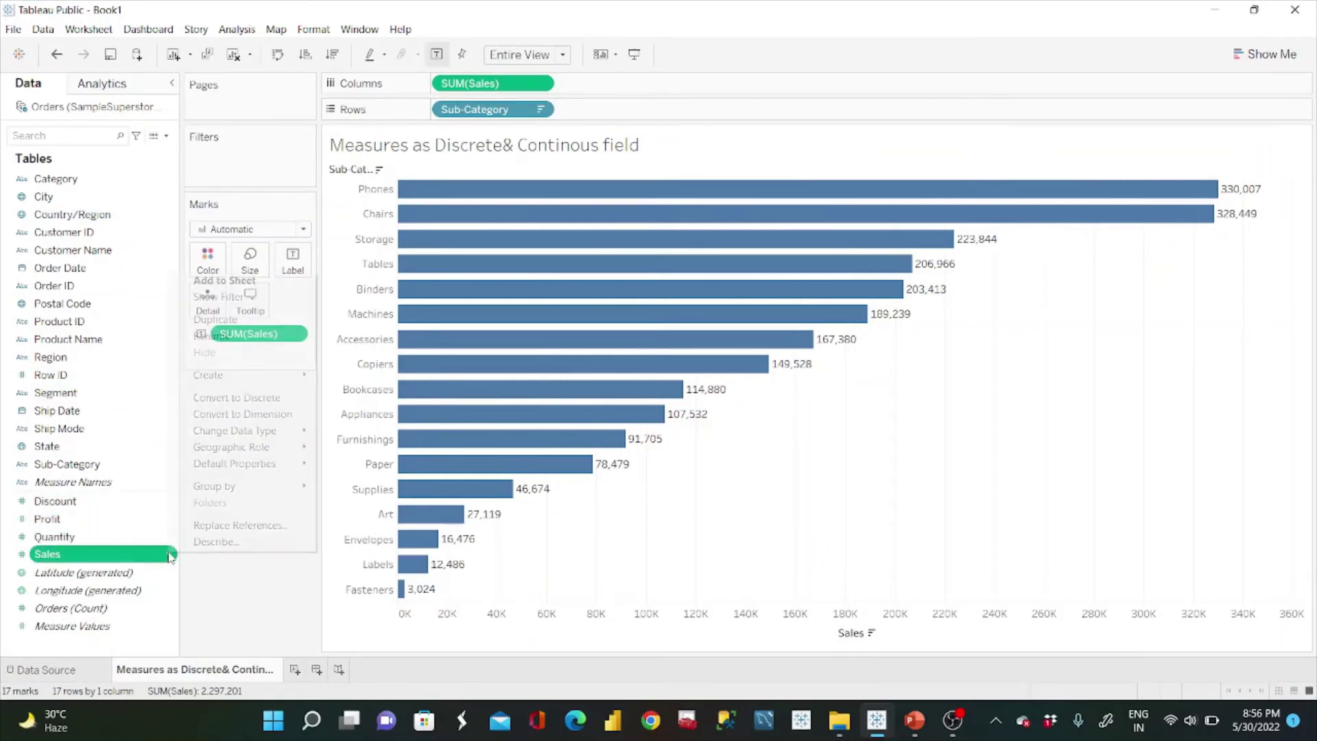
pyautogui.click(209, 318)
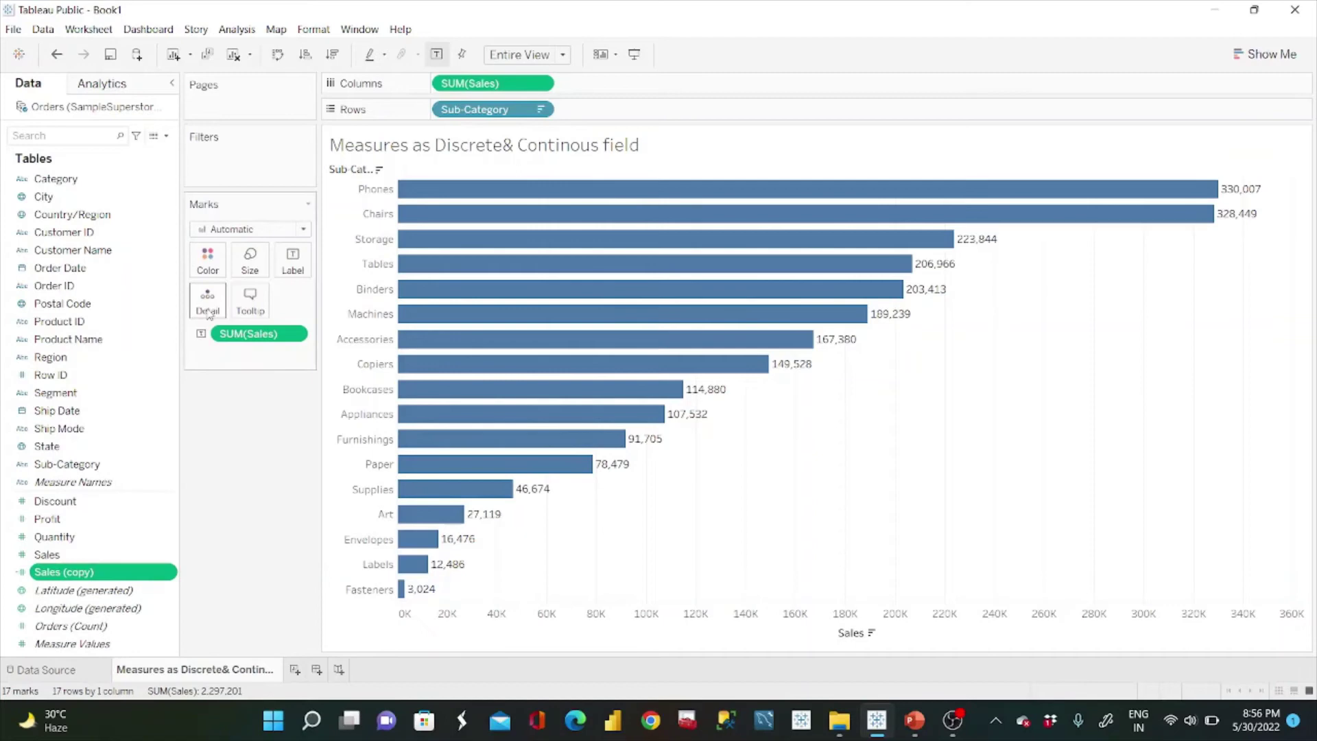
pyautogui.click(168, 575)
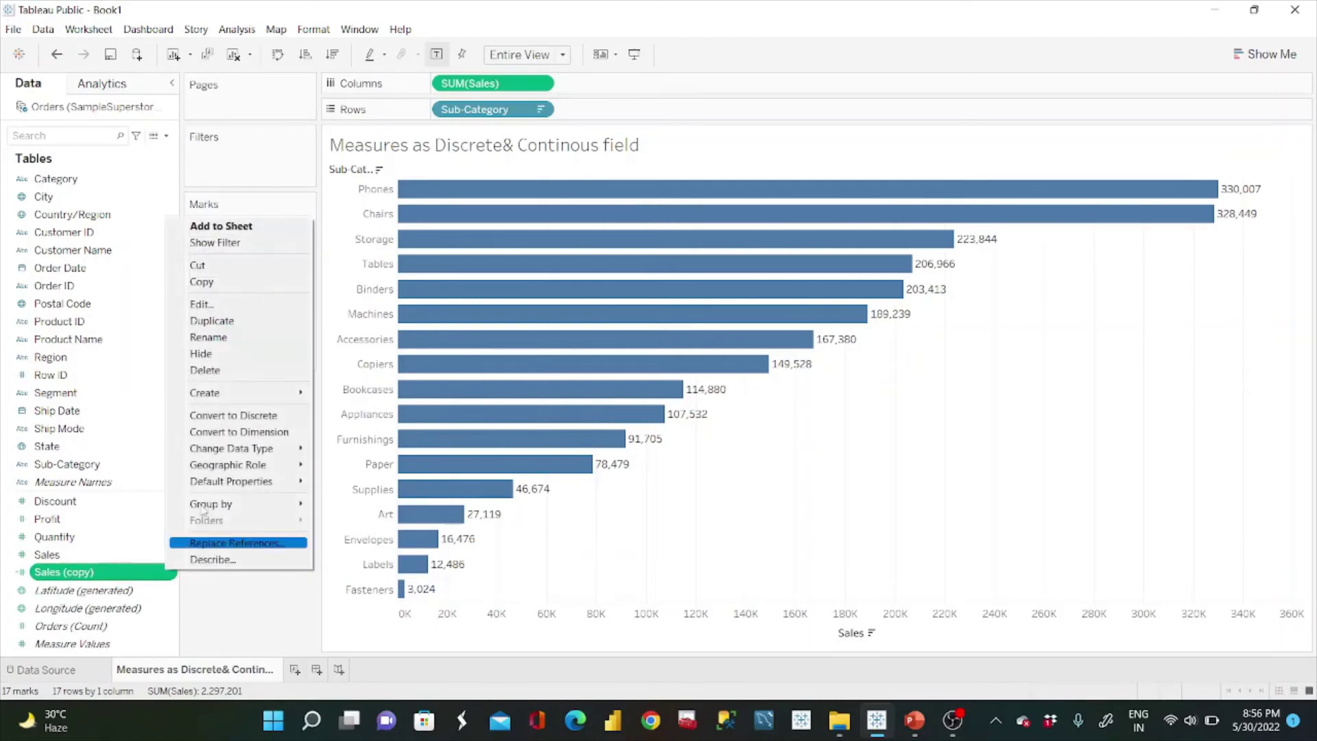
pyautogui.click(226, 347)
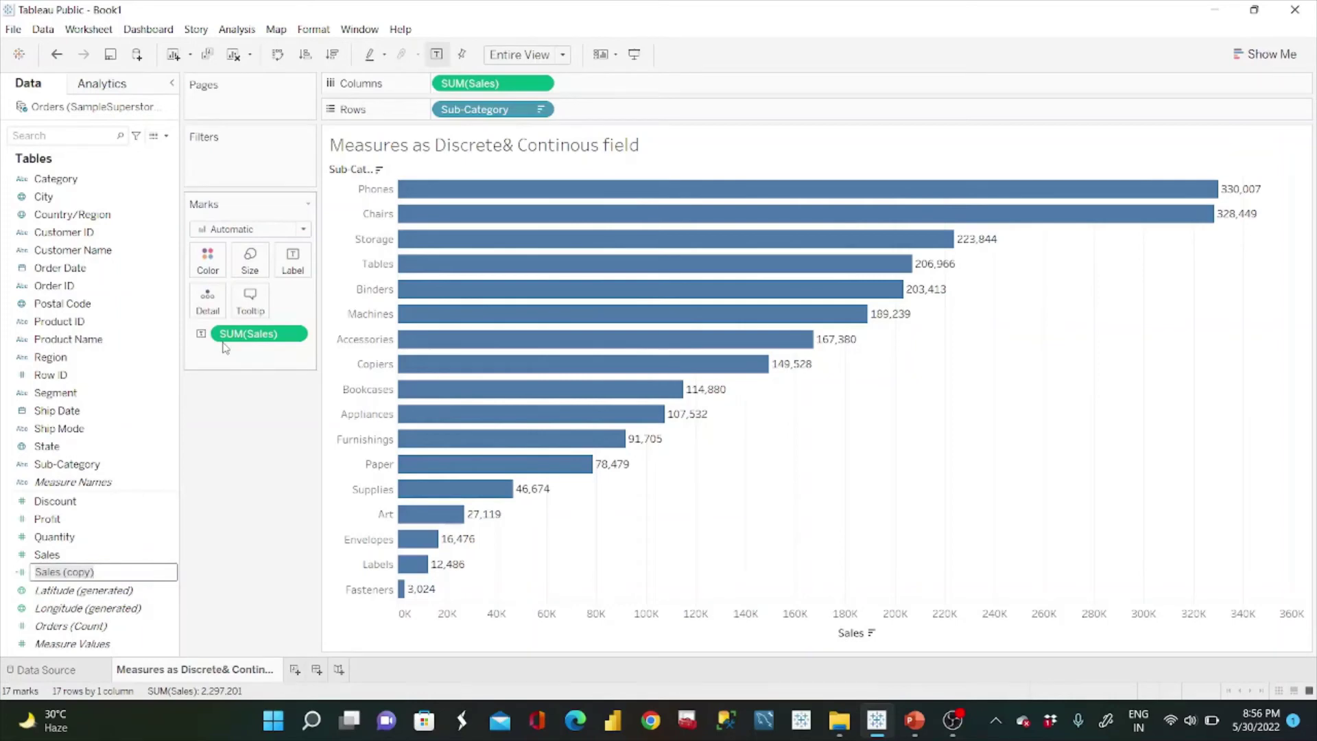
pyautogui.write('Discrete Sales')
pyautogui.press('Return')
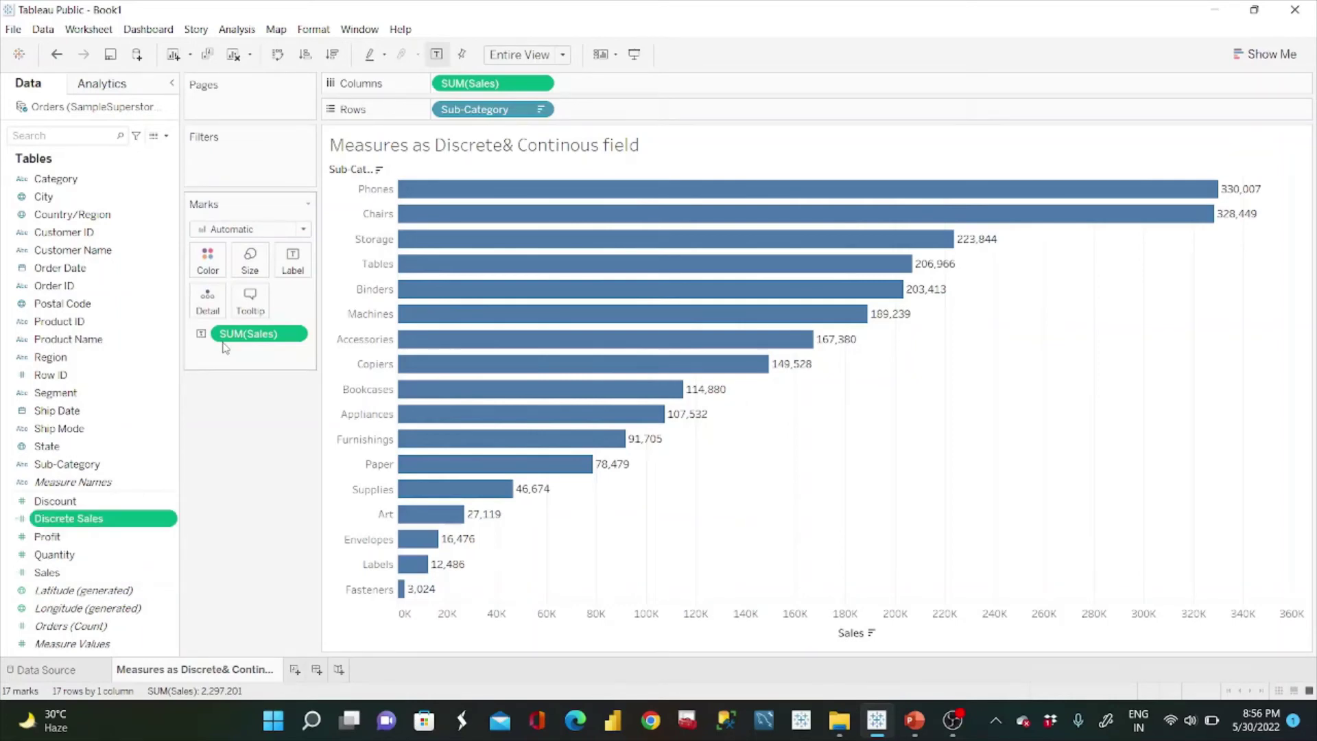
# - Convert Discrete Sales to a discrete field and add it to the rows after Sub-Category
pyautogui.click(161, 518)
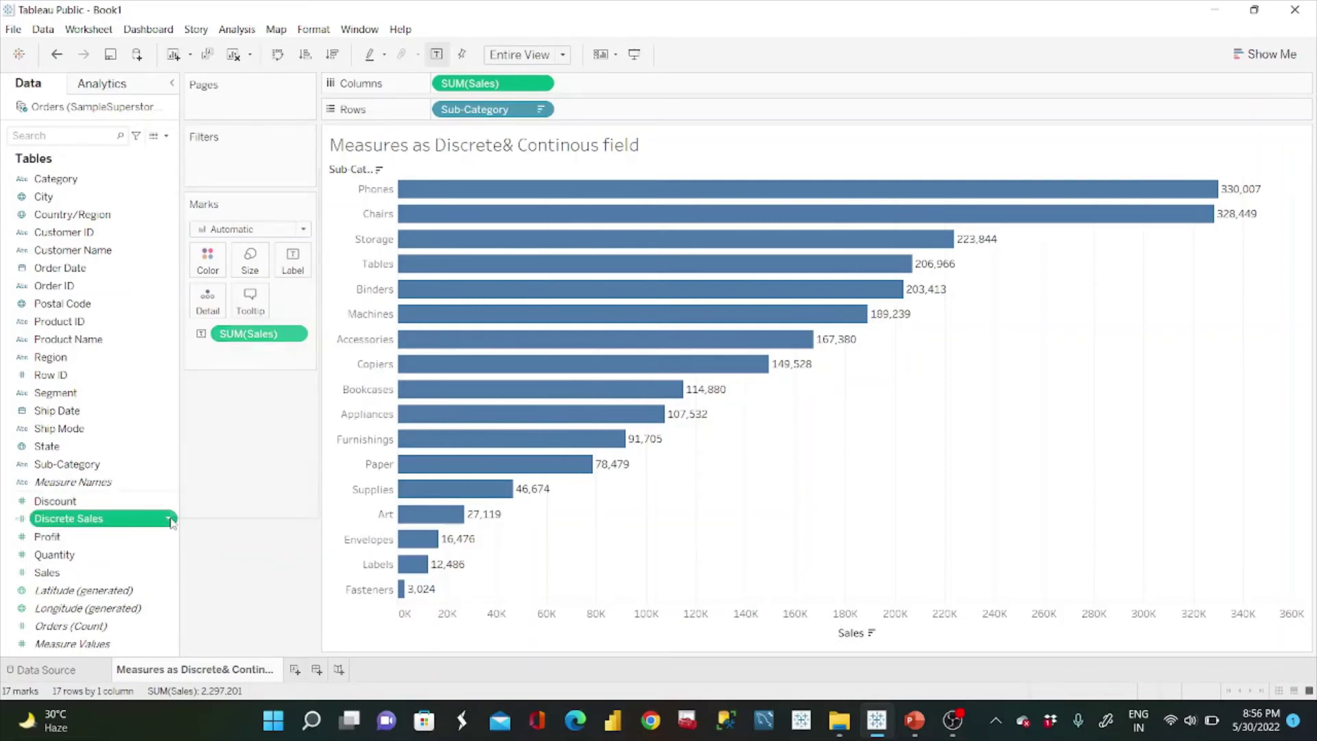
pyautogui.rightClick(171, 520)
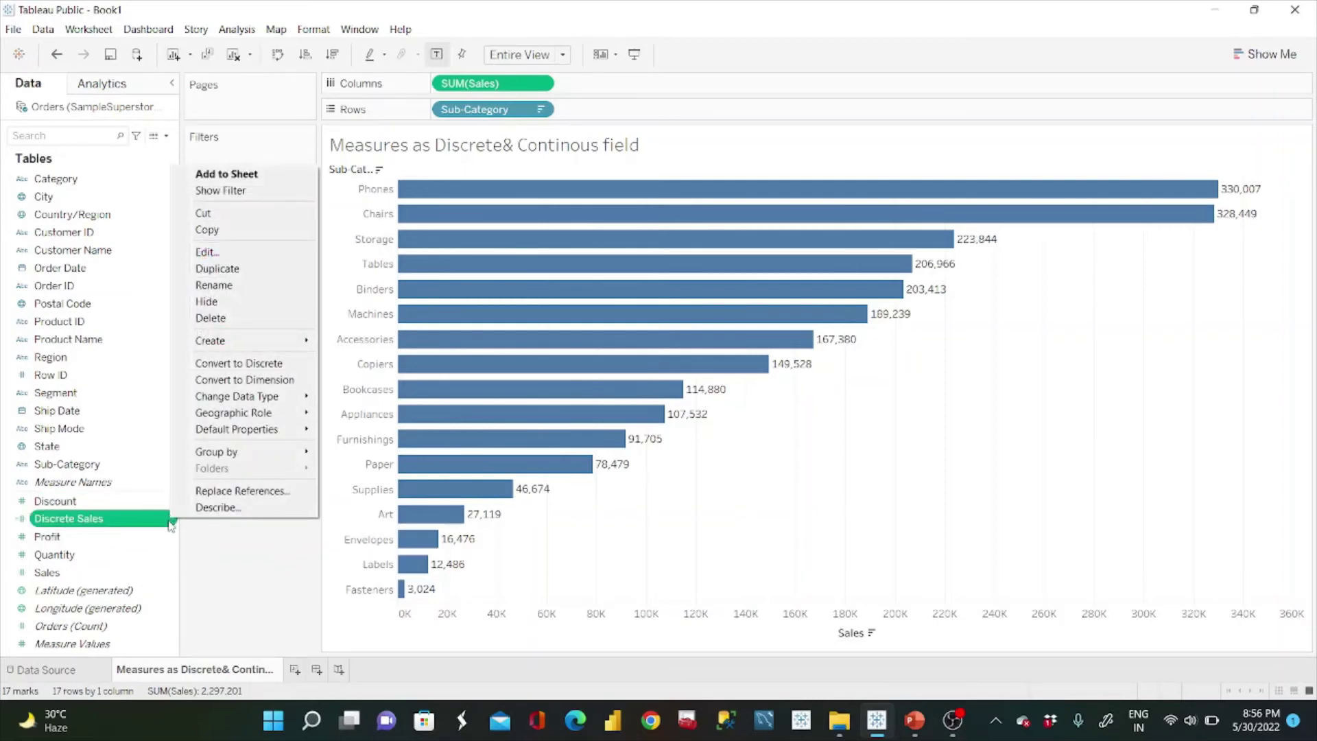
pyautogui.click(260, 368)
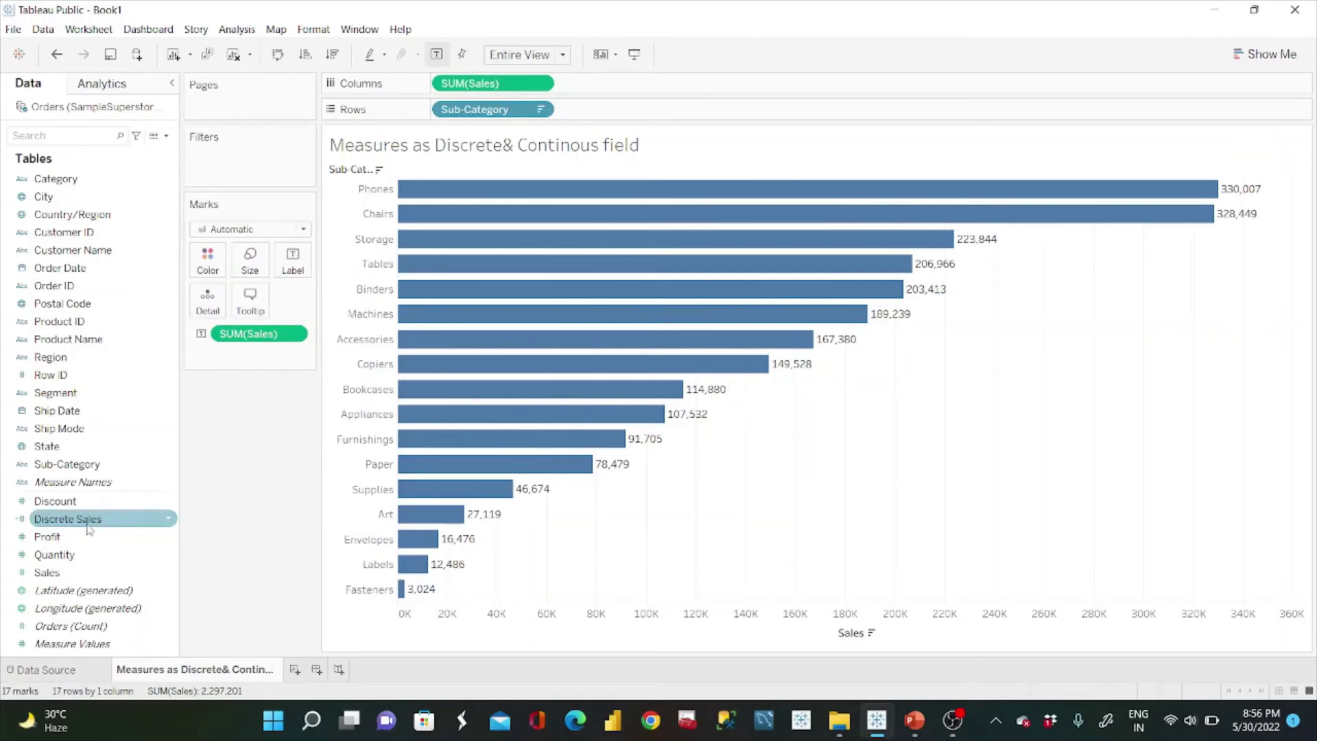
pyautogui.moveTo(123, 524); pyautogui.dragTo(616, 114)
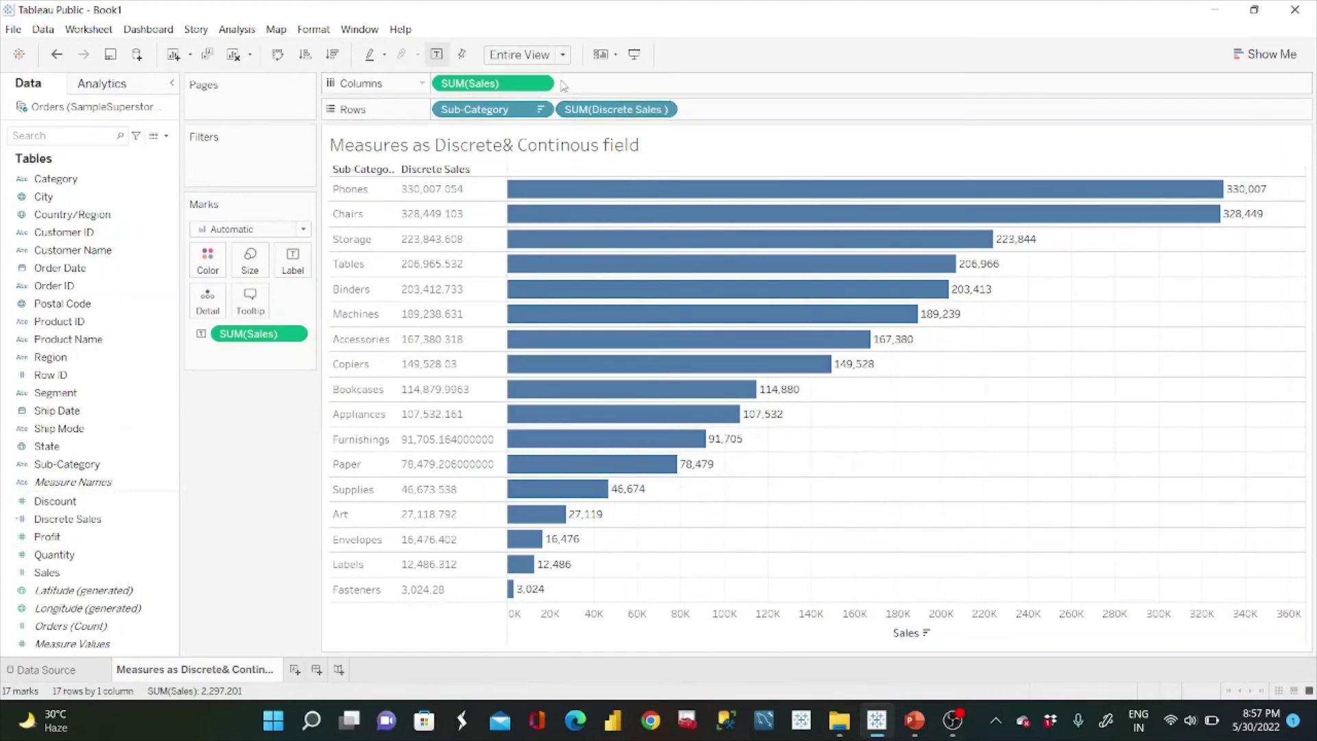
# - Set the default number format of Discrete Sales and Sales together to Currency (Custom) with 0 decimal places and display units in thousands (K)
pyautogui.click(148, 521)
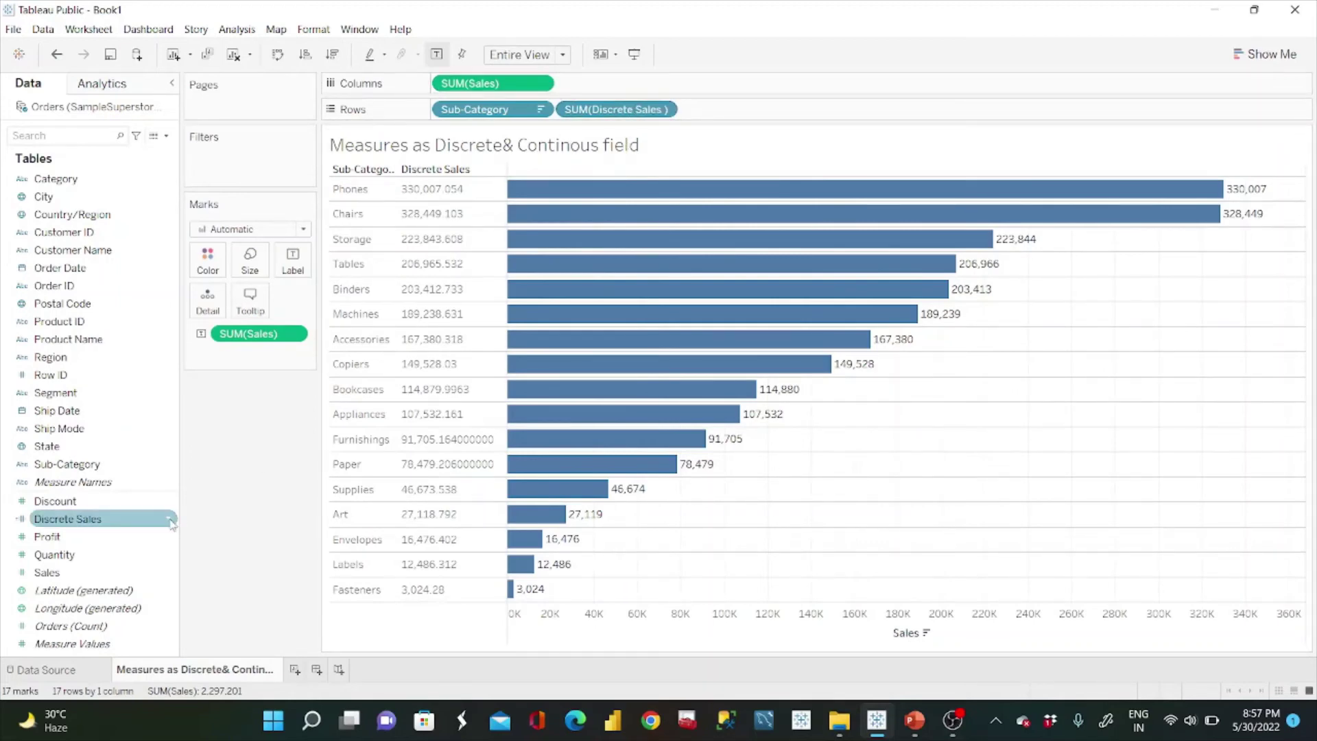
pyautogui.keyDown('shift'); pyautogui.click(109, 564); pyautogui.keyUp('shift')
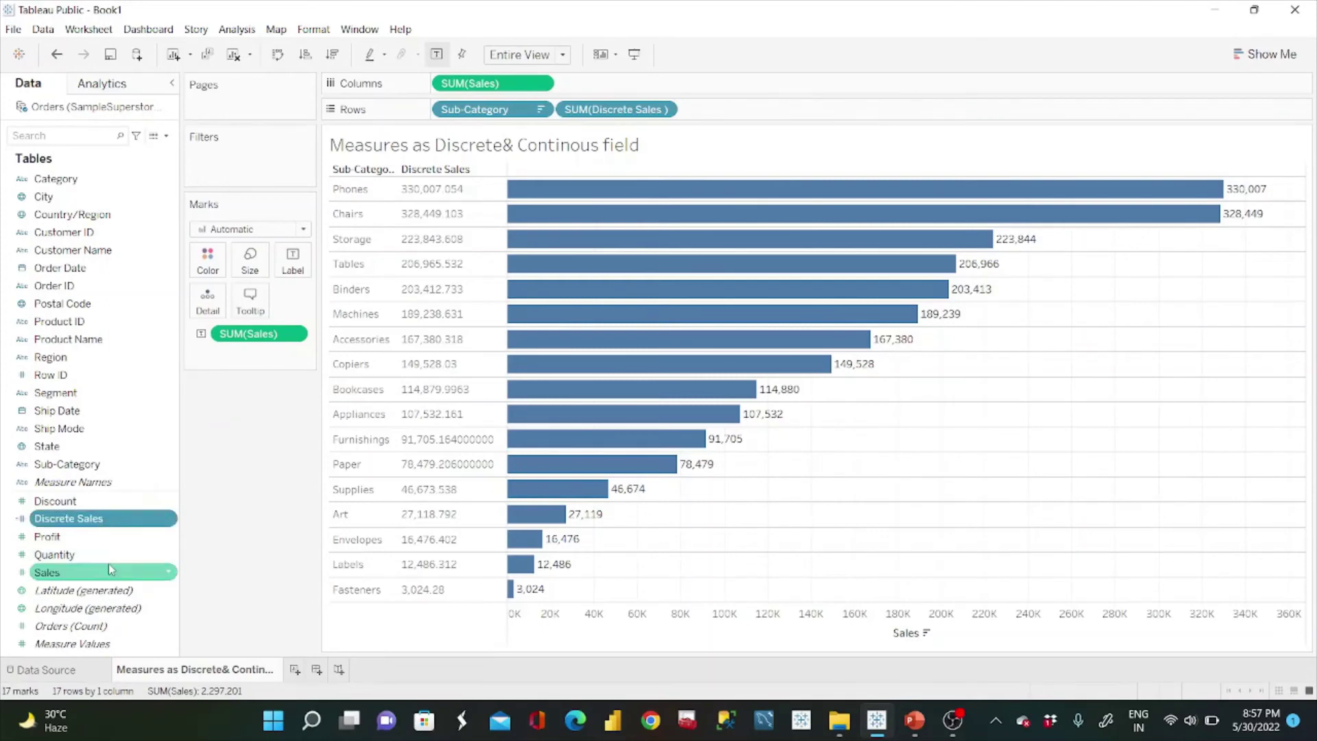
pyautogui.click(129, 527)
pyautogui.keyDown('ctrl'); pyautogui.click(171, 571); pyautogui.keyUp('ctrl')
pyautogui.rightClick(168, 575)
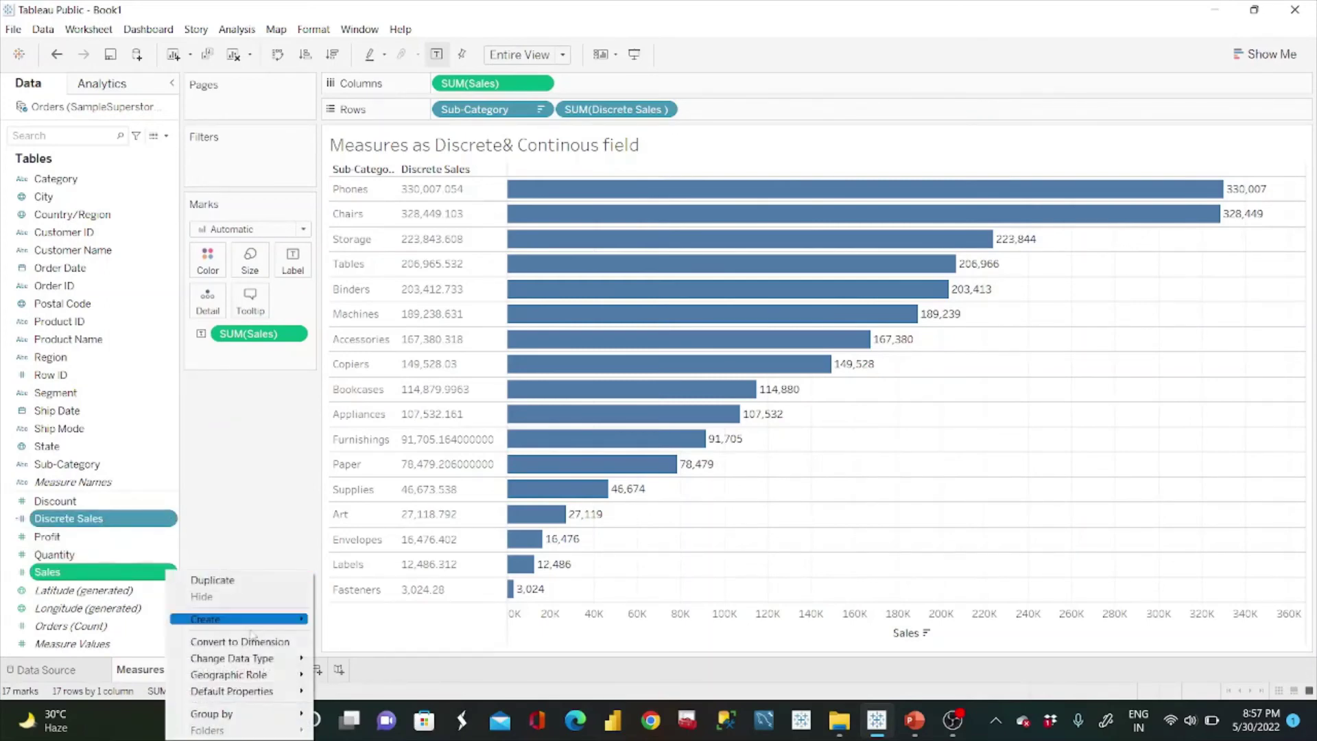
pyautogui.moveTo(302, 691)
pyautogui.click(364, 694)
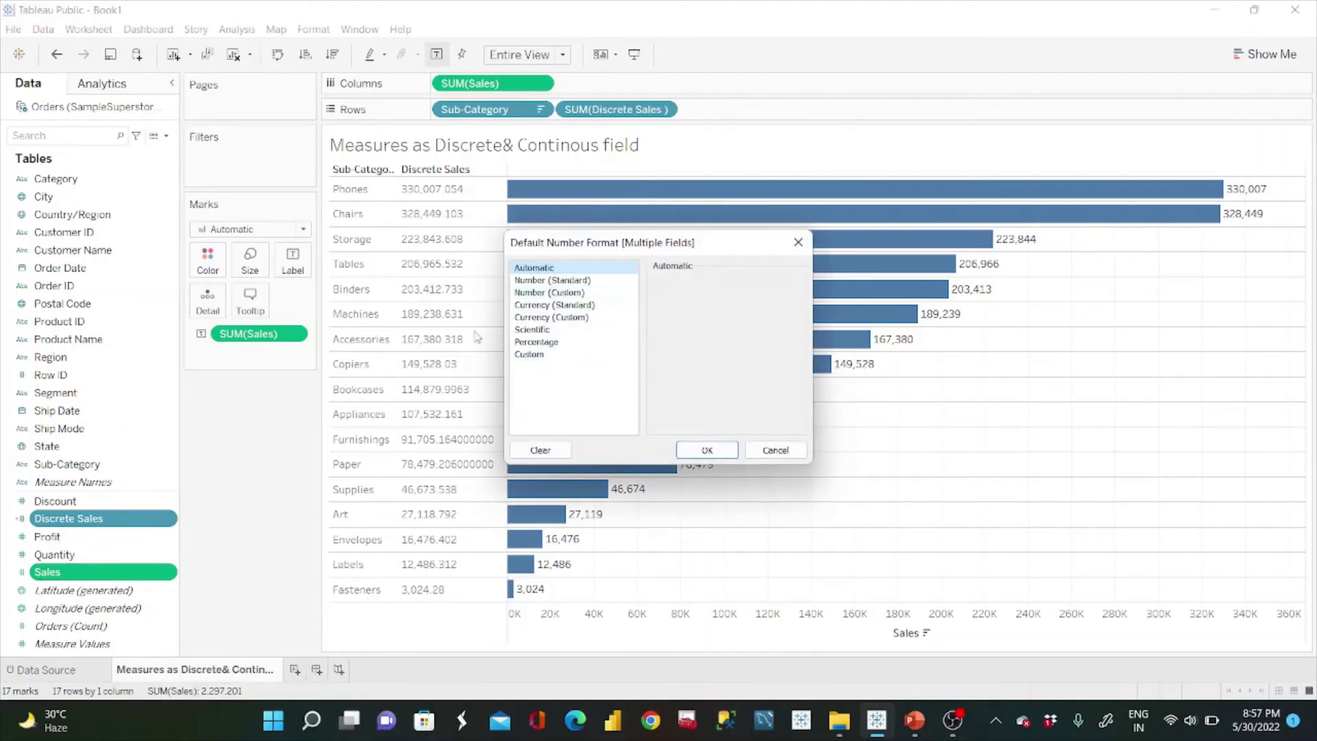
pyautogui.click(576, 317)
pyautogui.click(576, 305)
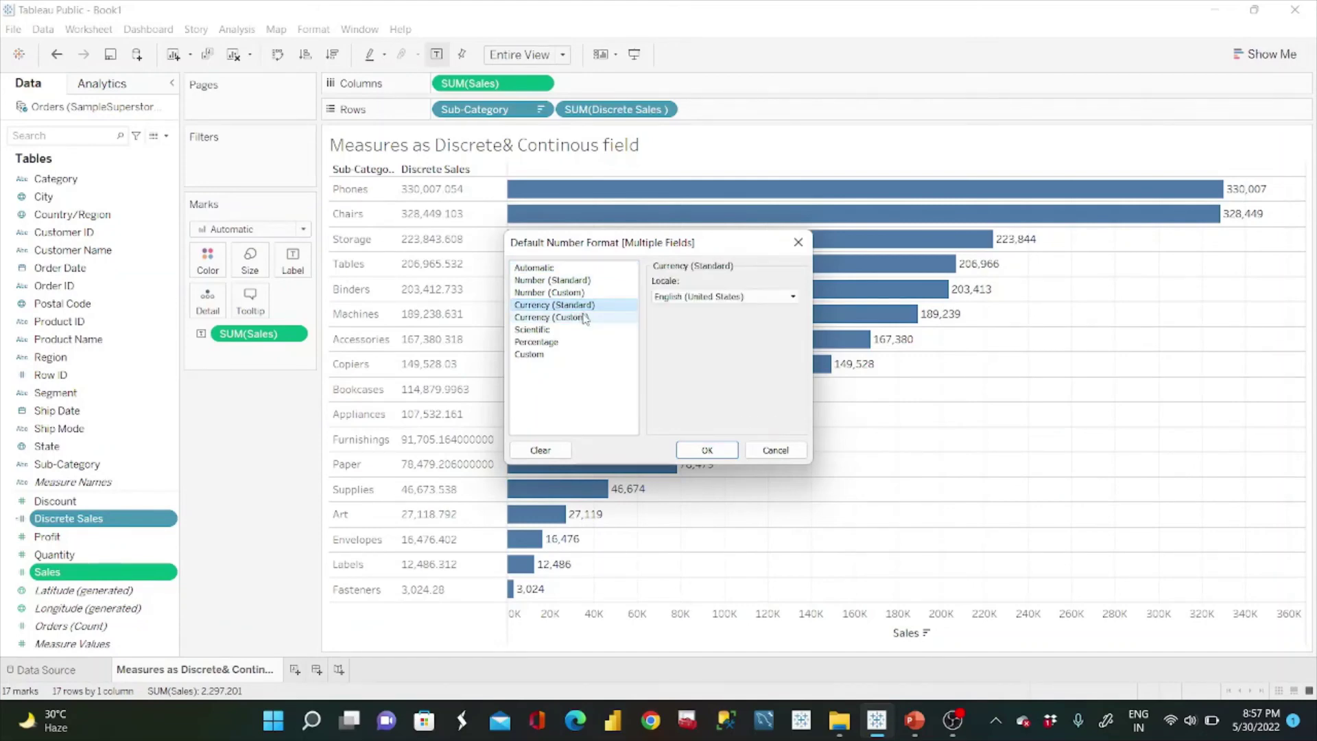
pyautogui.click(577, 317)
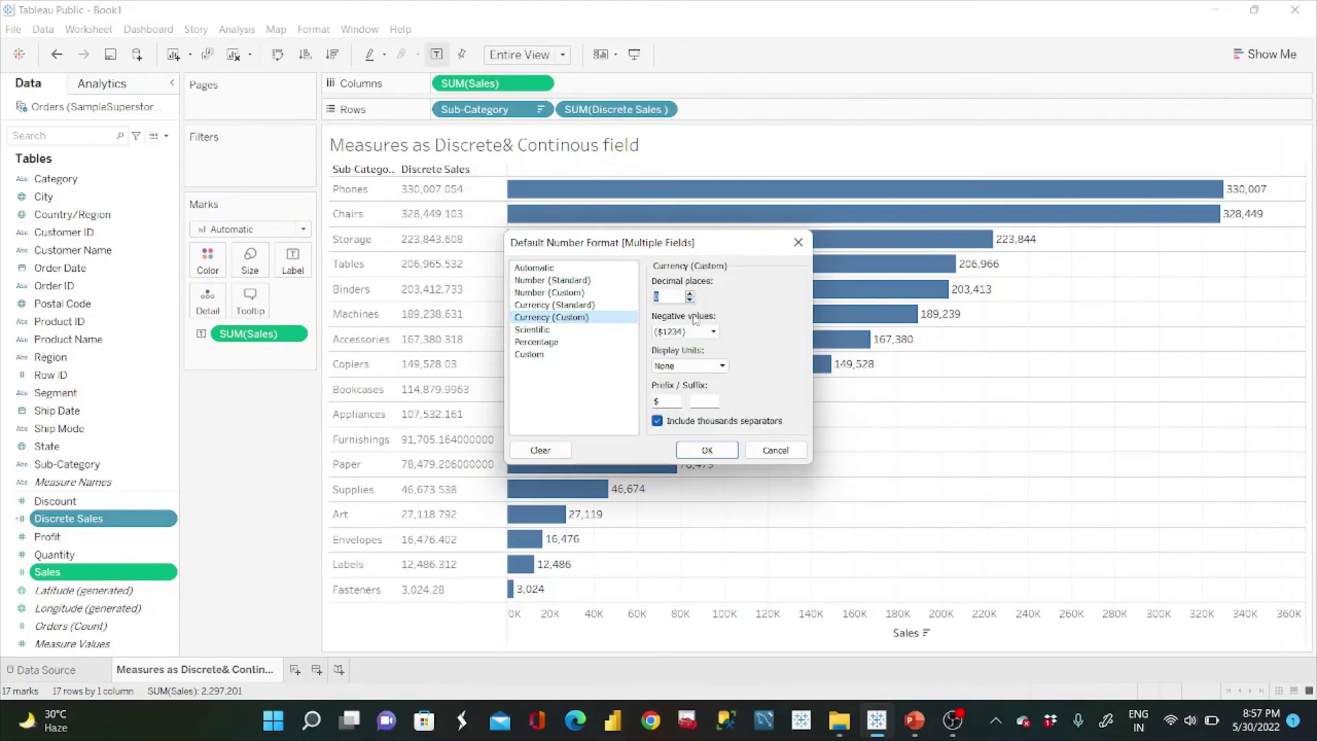
pyautogui.click(689, 366)
pyautogui.click(688, 389)
pyautogui.click(707, 450)
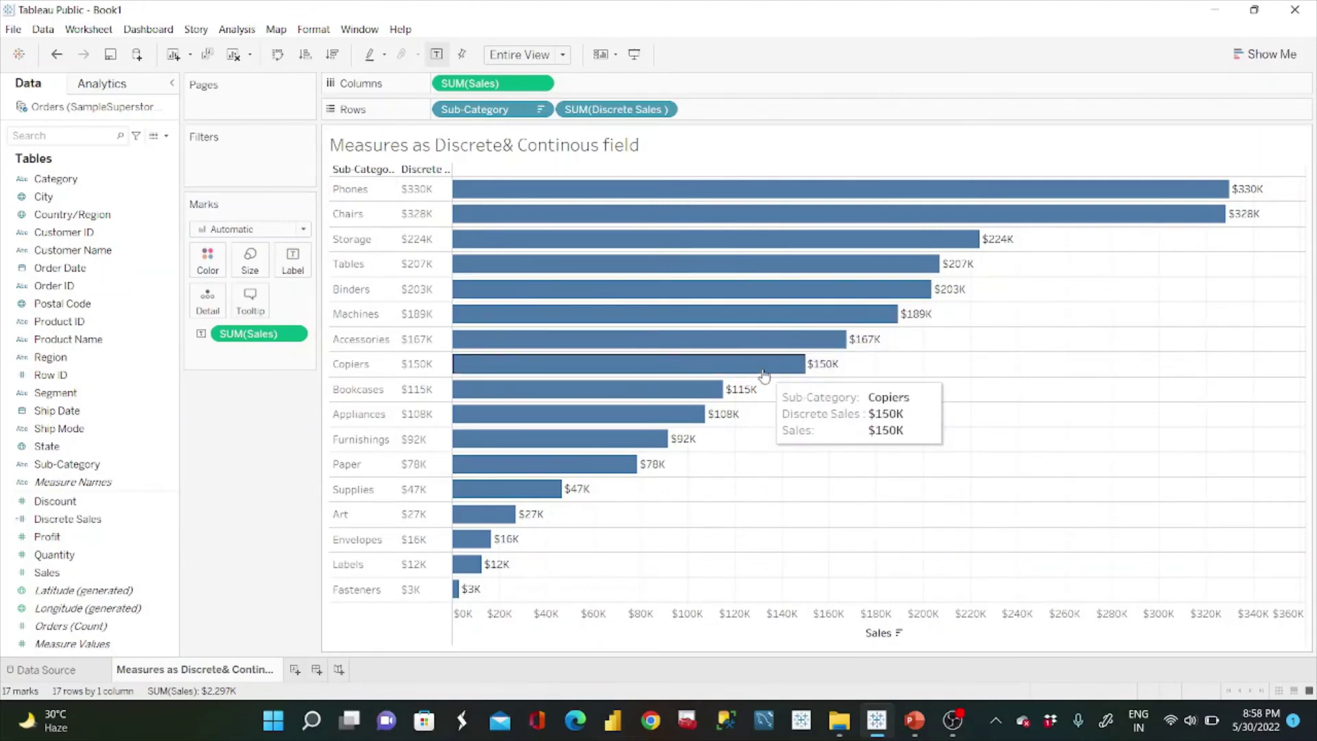
# - Add a new worksheet and name it "Dimension as Discrete & Continous Field"
pyautogui.click(295, 669)
pyautogui.doubleClick(293, 669)
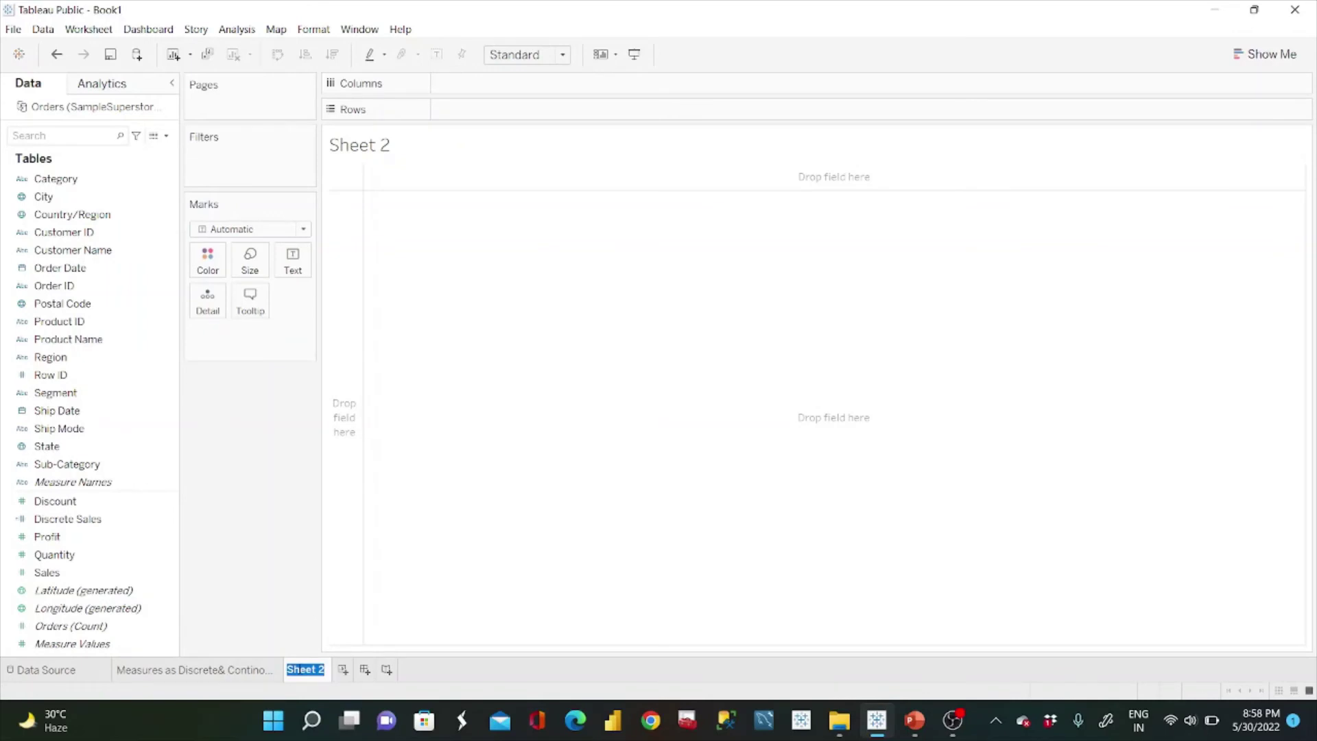
pyautogui.write('Dimesnion')
pyautogui.press('BackSpace')
pyautogui.press('BackSpace')
pyautogui.press('BackSpace')
pyautogui.write('sion')
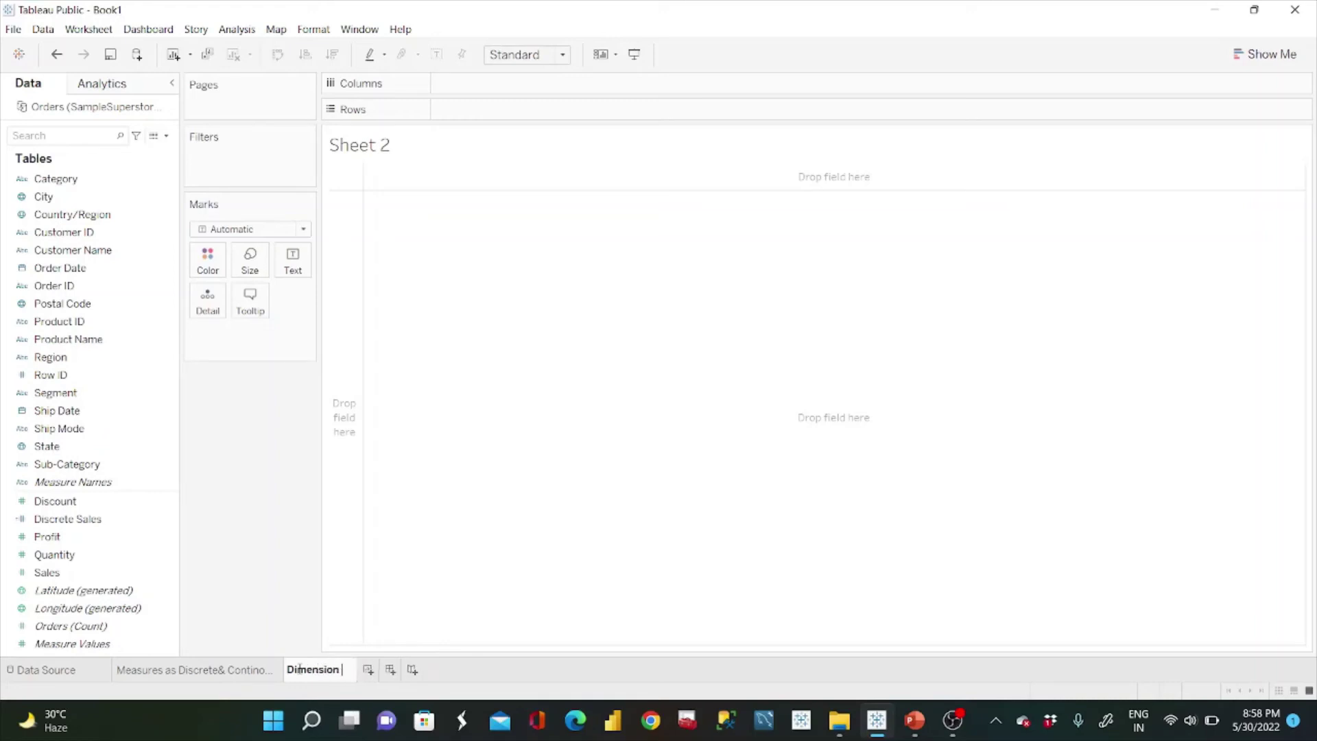
pyautogui.write(' as Discrete ')
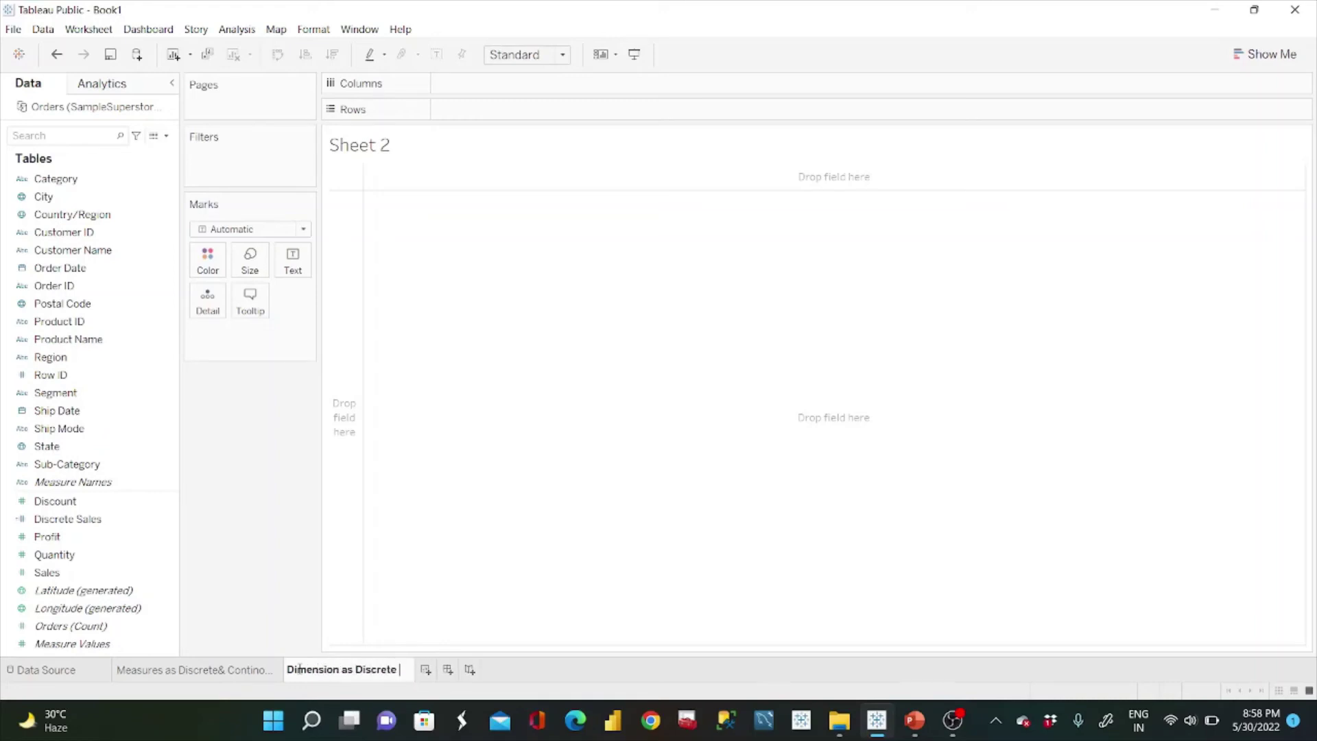
pyautogui.write('& Continous')
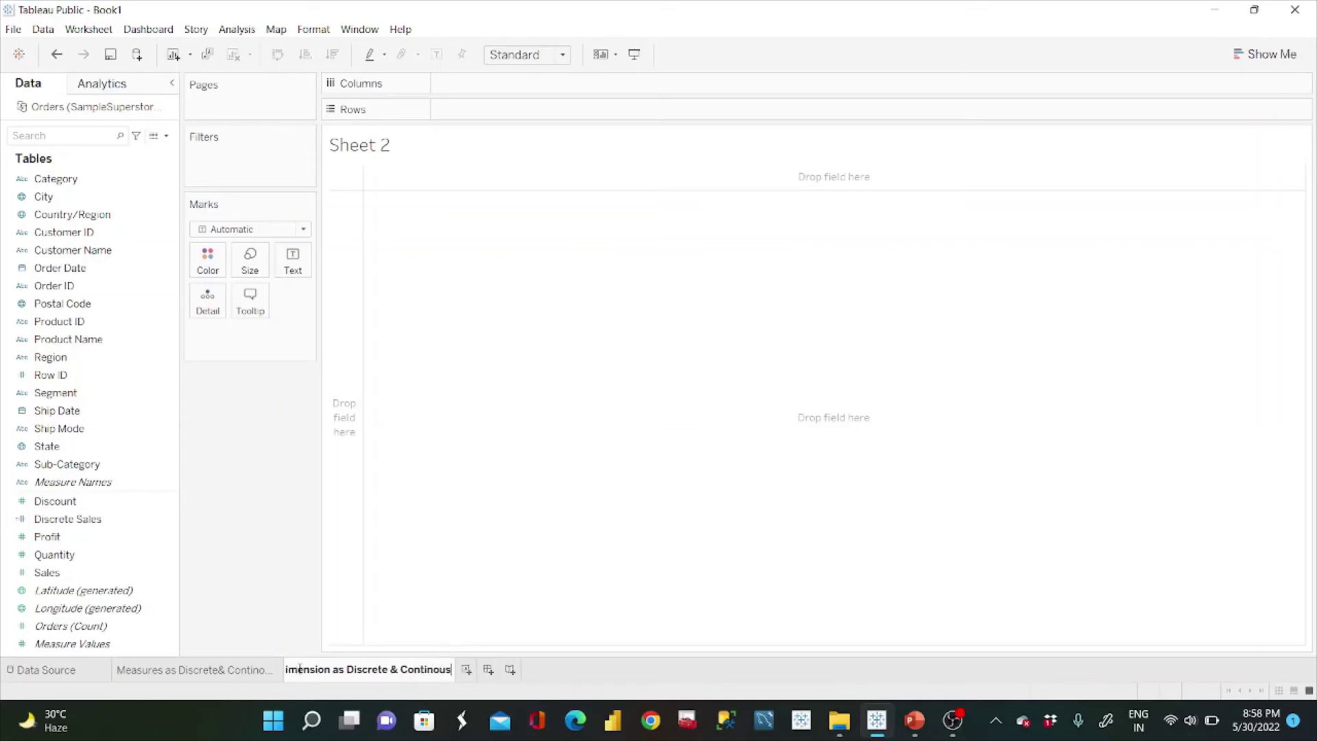
pyautogui.write(' Field')
pyautogui.press('Return')
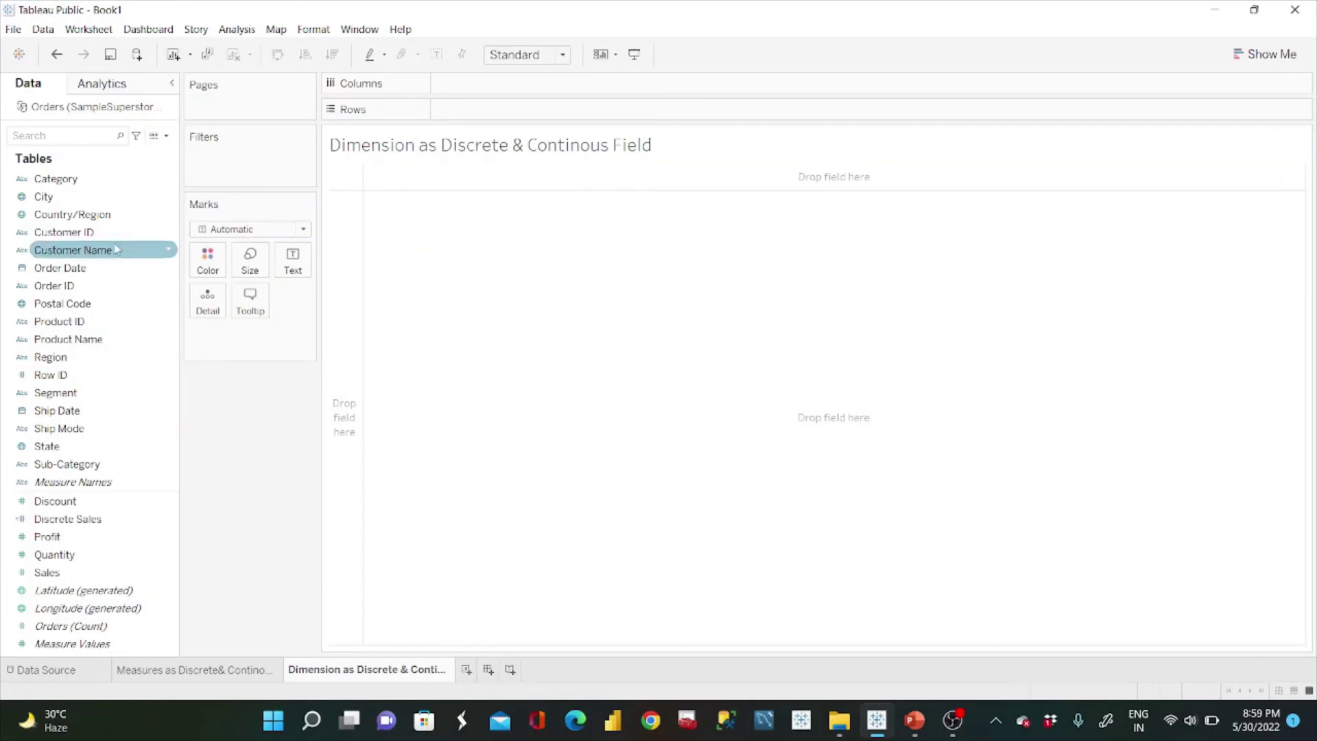
# - Build a line chart with the year of Order Date on columns and Sales on rows, fitted to Entire View
pyautogui.moveTo(68, 267); pyautogui.dragTo(507, 83)
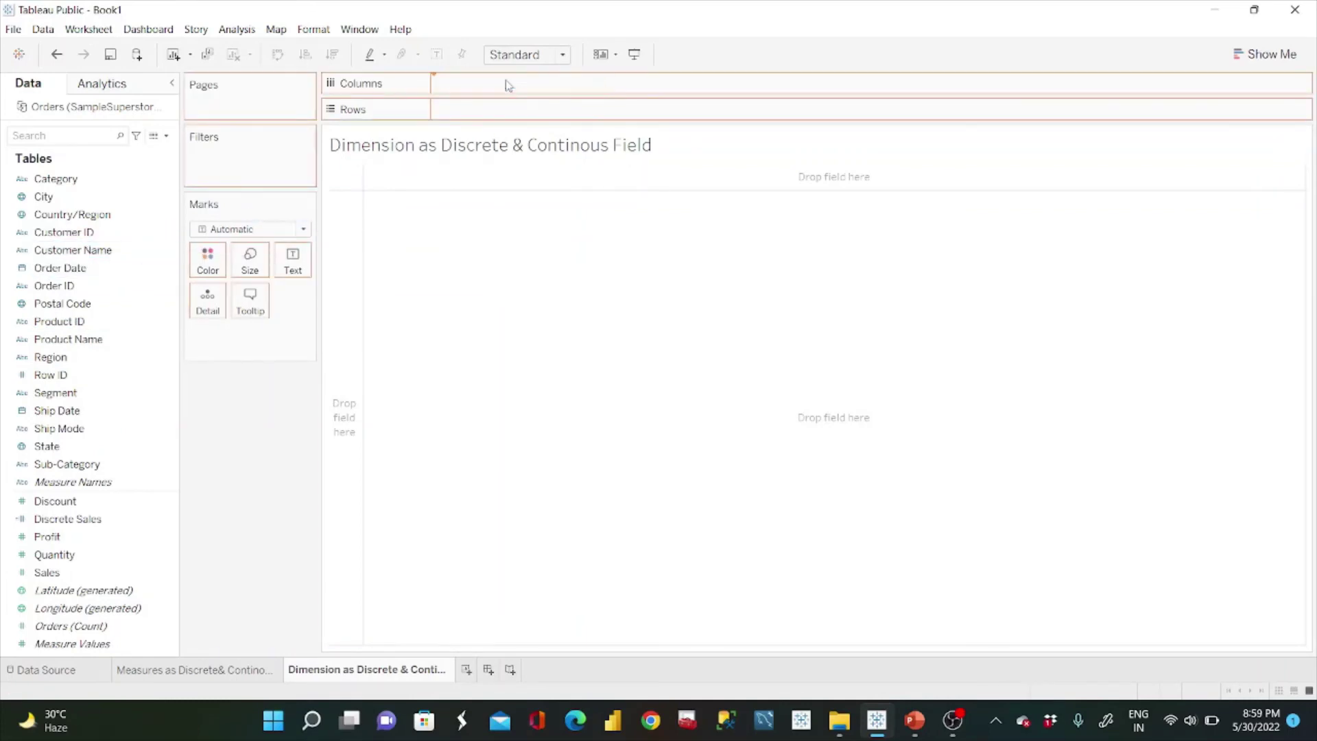
pyautogui.moveTo(47, 572); pyautogui.dragTo(483, 102)
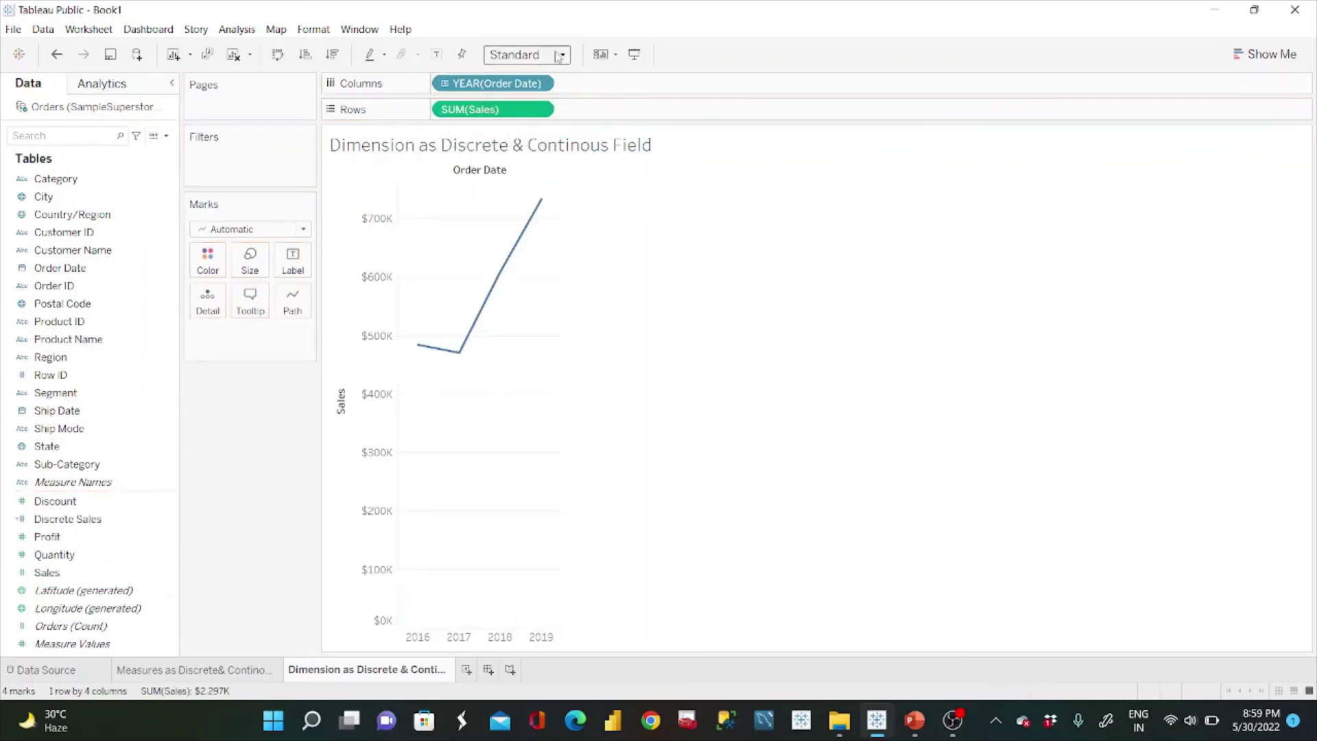
pyautogui.click(527, 54)
pyautogui.click(547, 117)
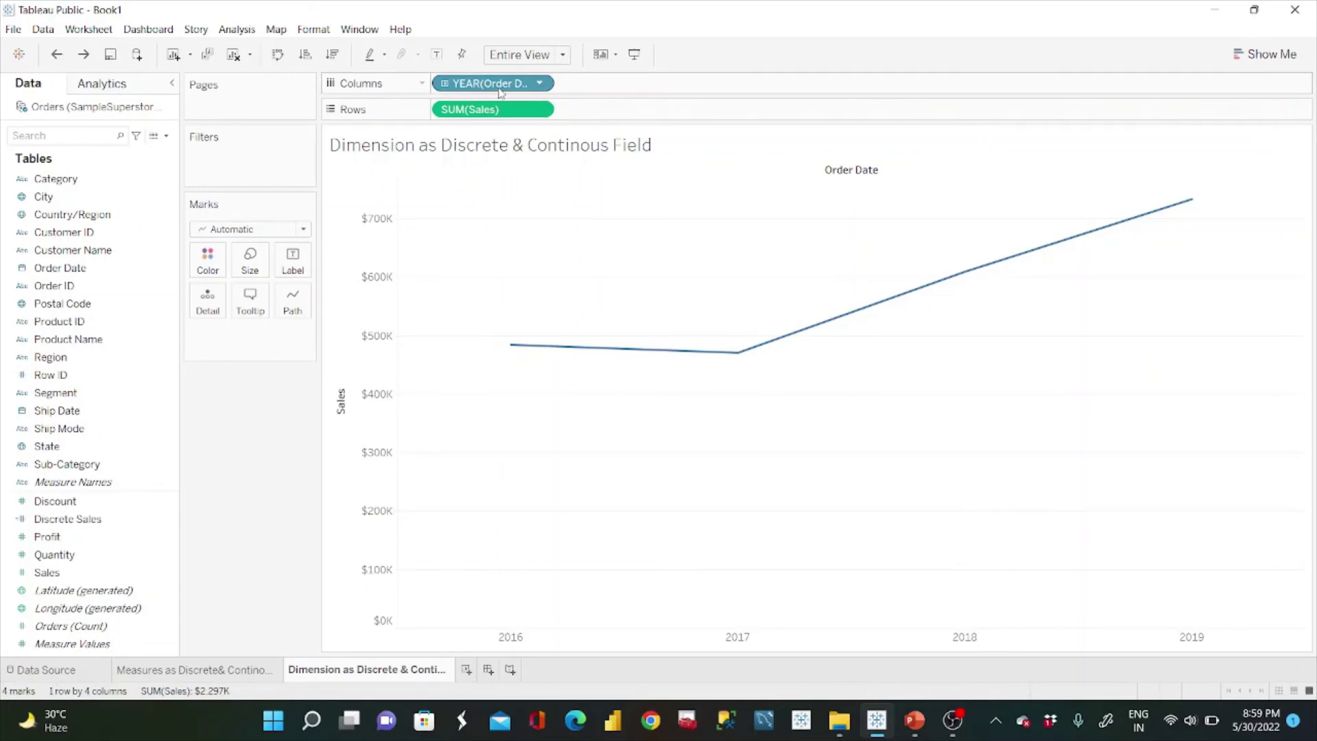
# - Show the filter for the year of Order Date and try different selections of the years 2016 to 2019
pyautogui.click(540, 84)
pyautogui.click(520, 124)
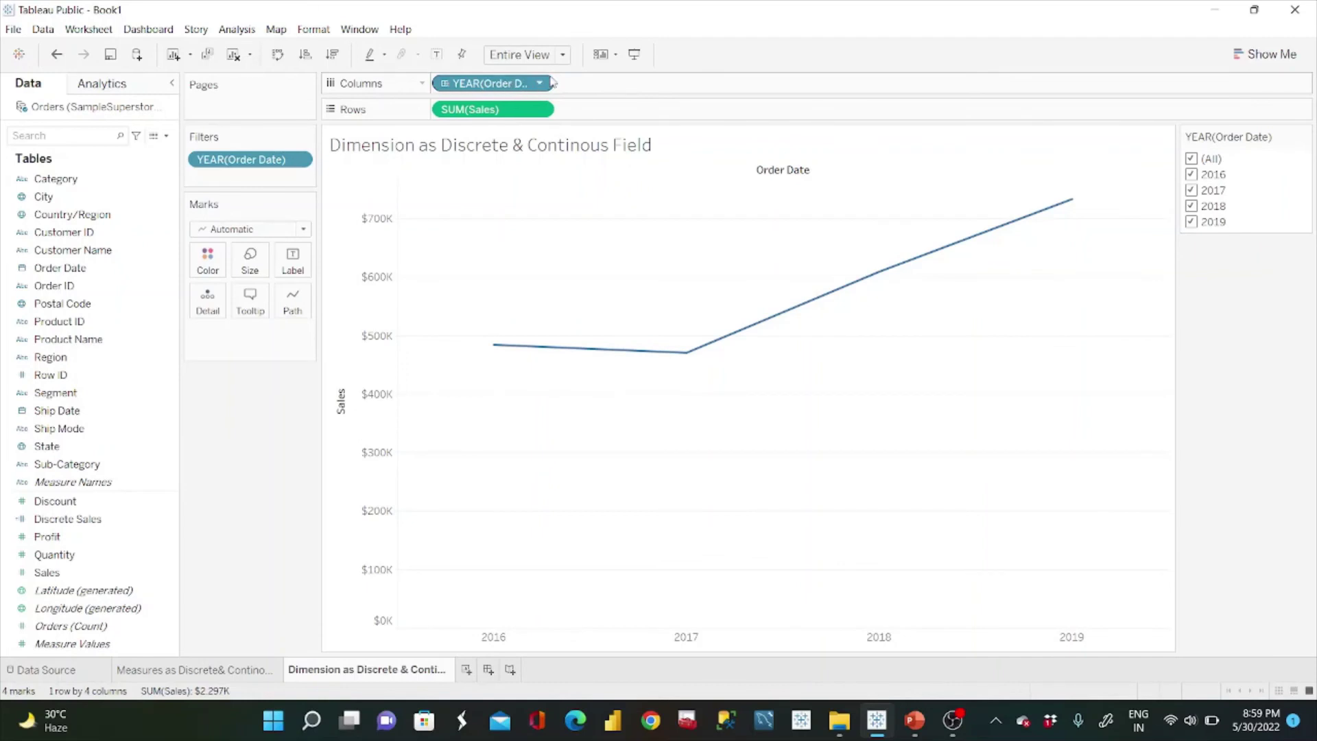
pyautogui.click(1204, 162)
pyautogui.click(1194, 175)
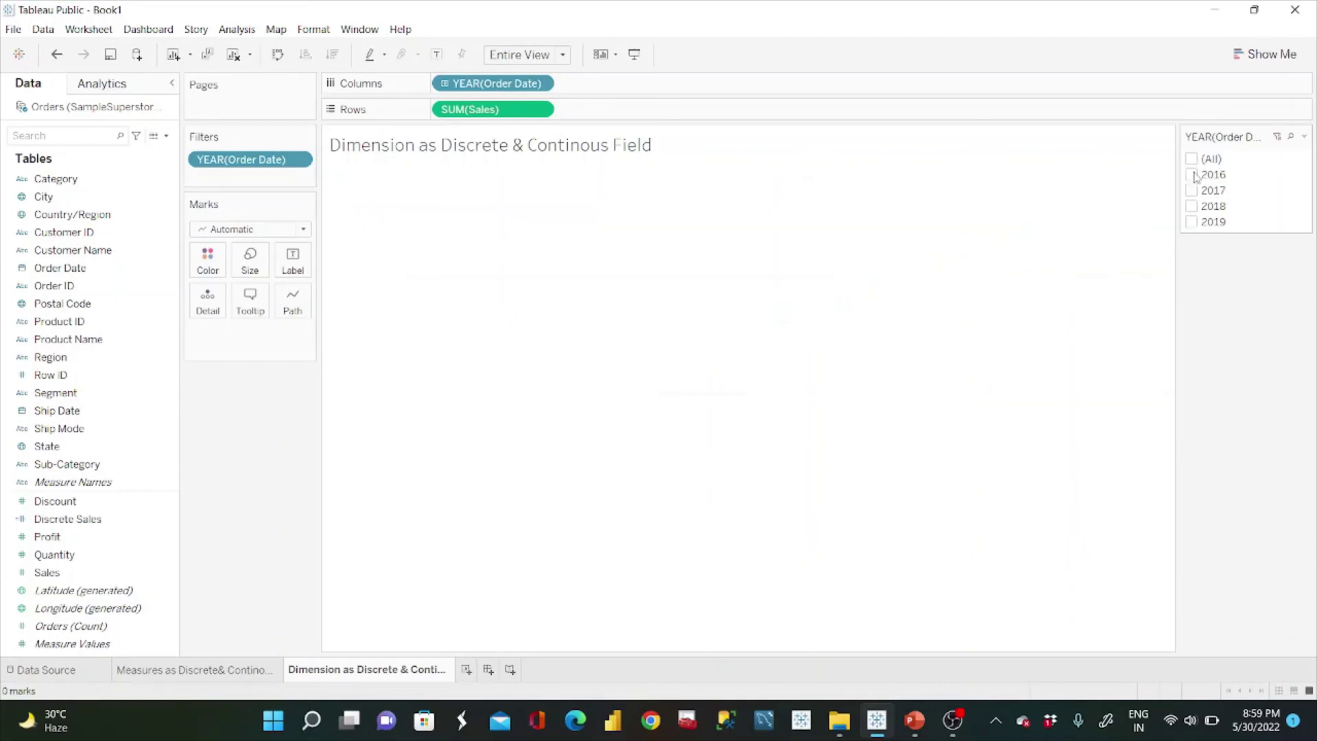
pyautogui.click(1192, 190)
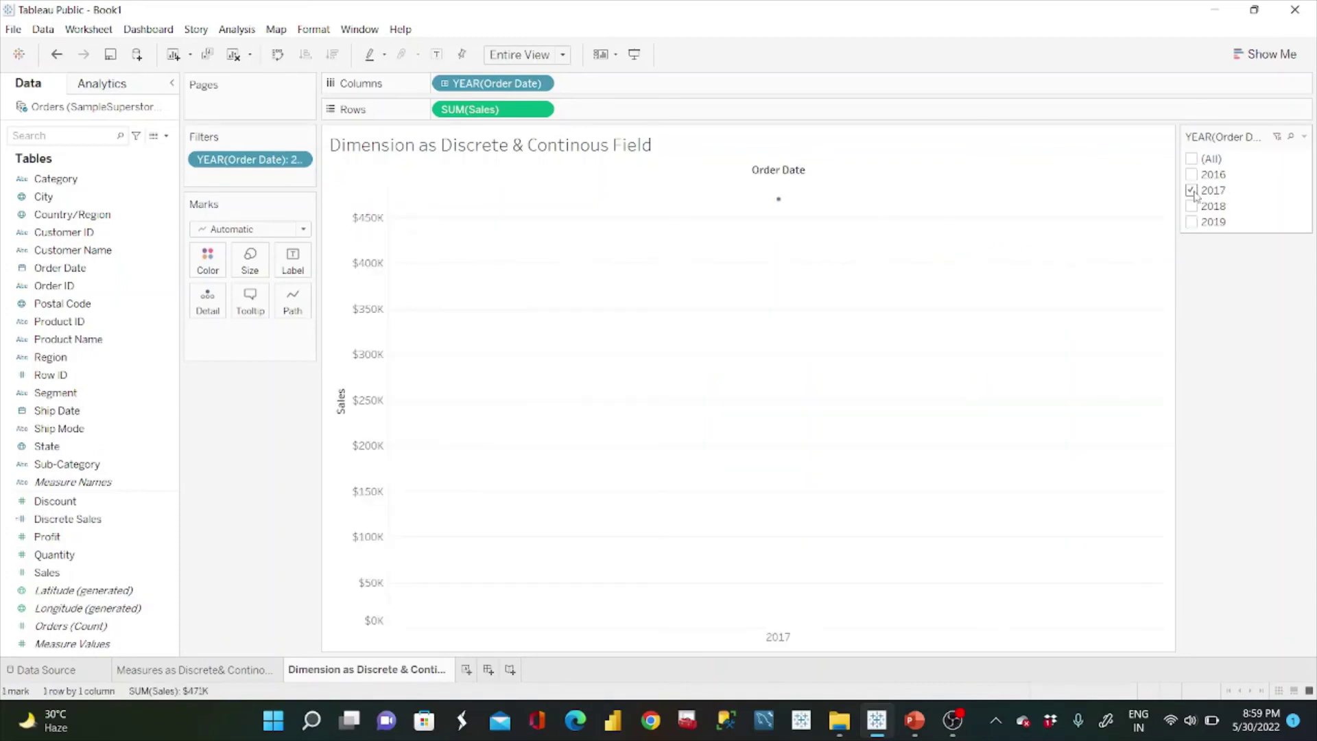
pyautogui.click(1193, 205)
pyautogui.click(1192, 190)
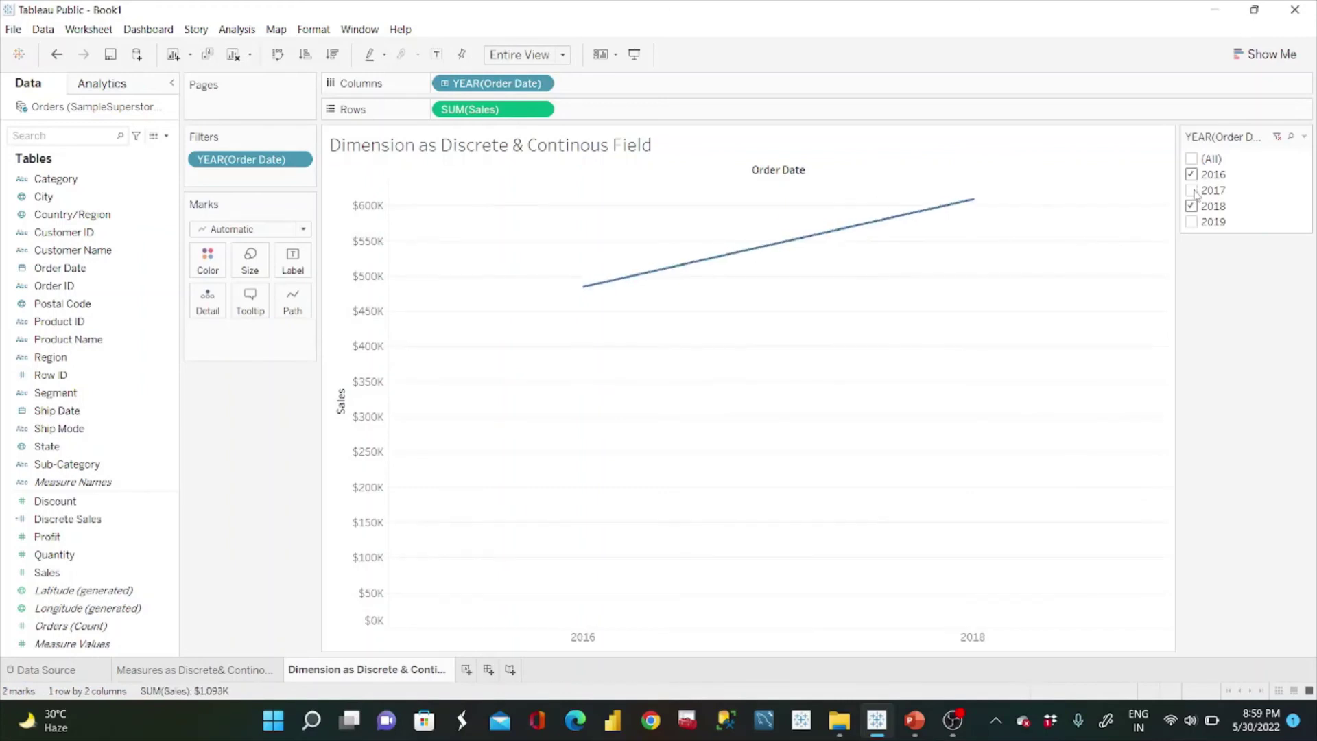
pyautogui.click(1193, 220)
pyautogui.click(1193, 174)
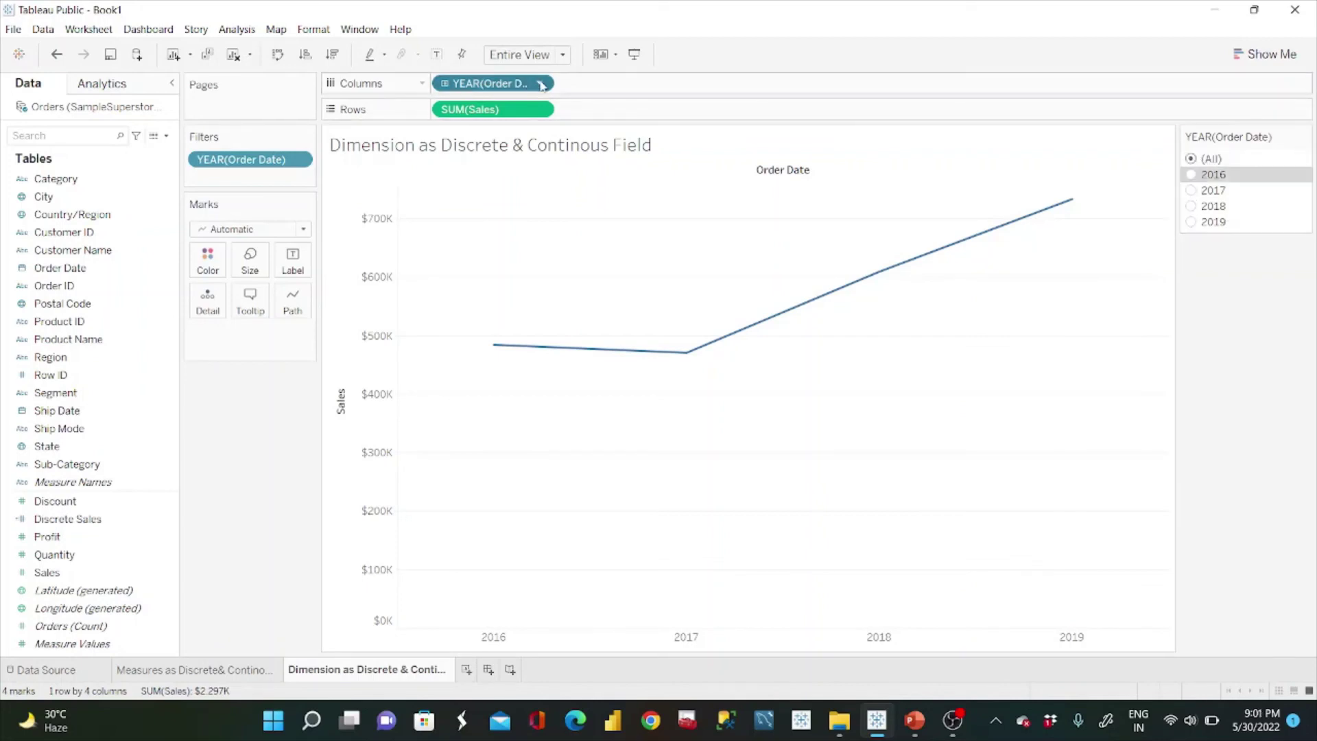
# - Change the Order Date field on columns to the continuous Year level
pyautogui.click(542, 83)
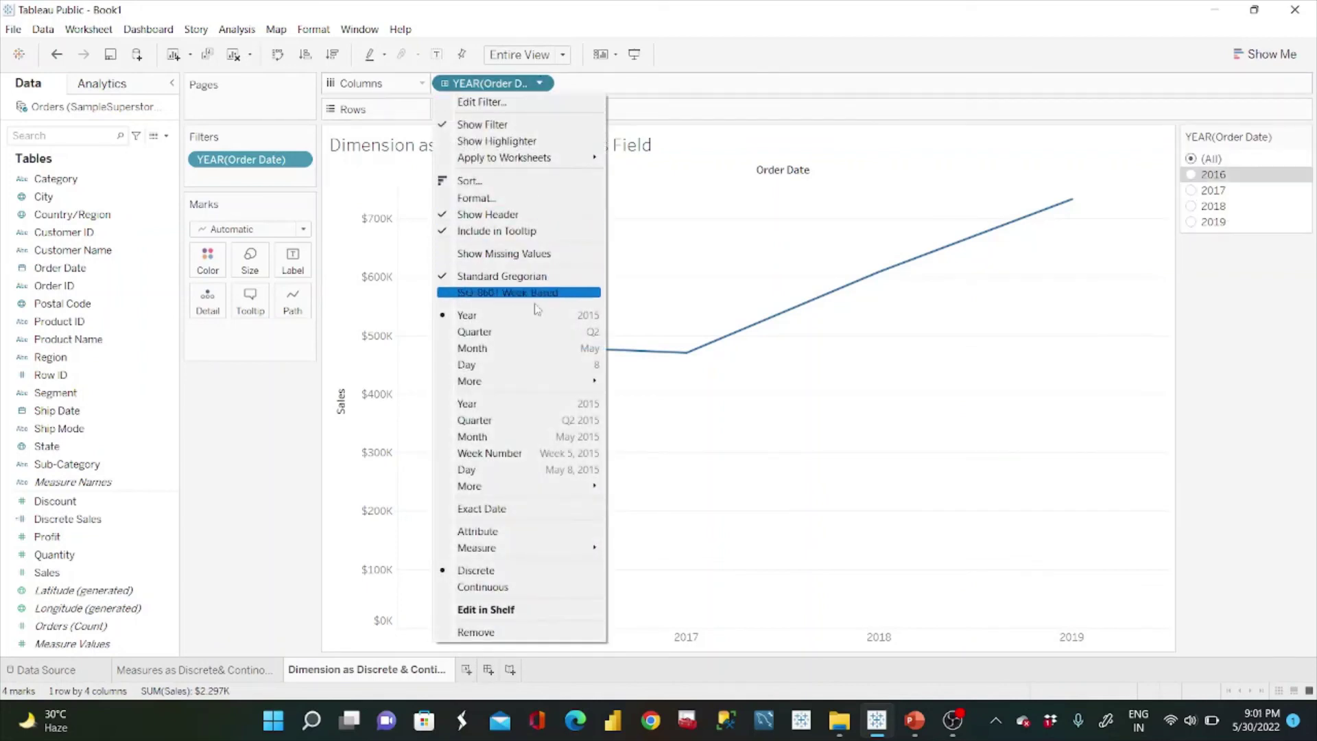
pyautogui.click(507, 404)
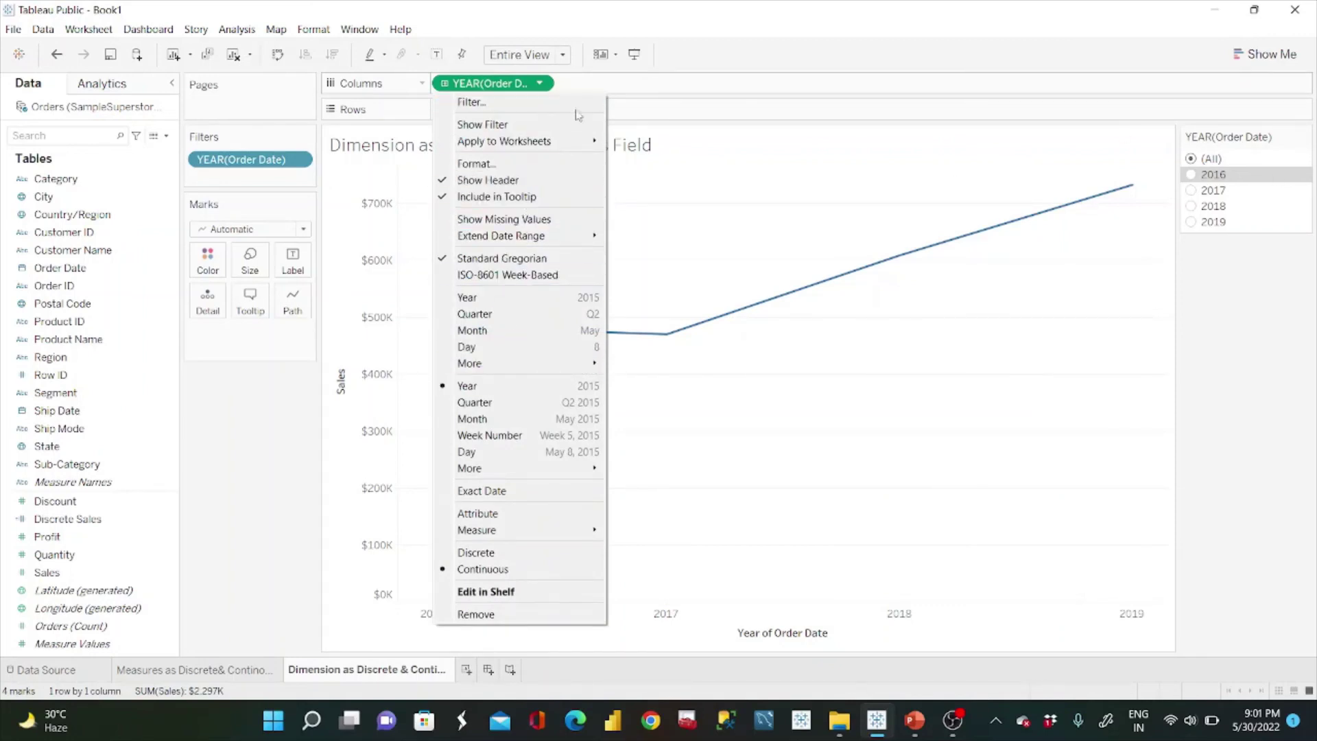
# - Hide the year filter card and remove the discrete year of Order Date filter from the worksheet
pyautogui.click(1146, 292)
pyautogui.click(1304, 136)
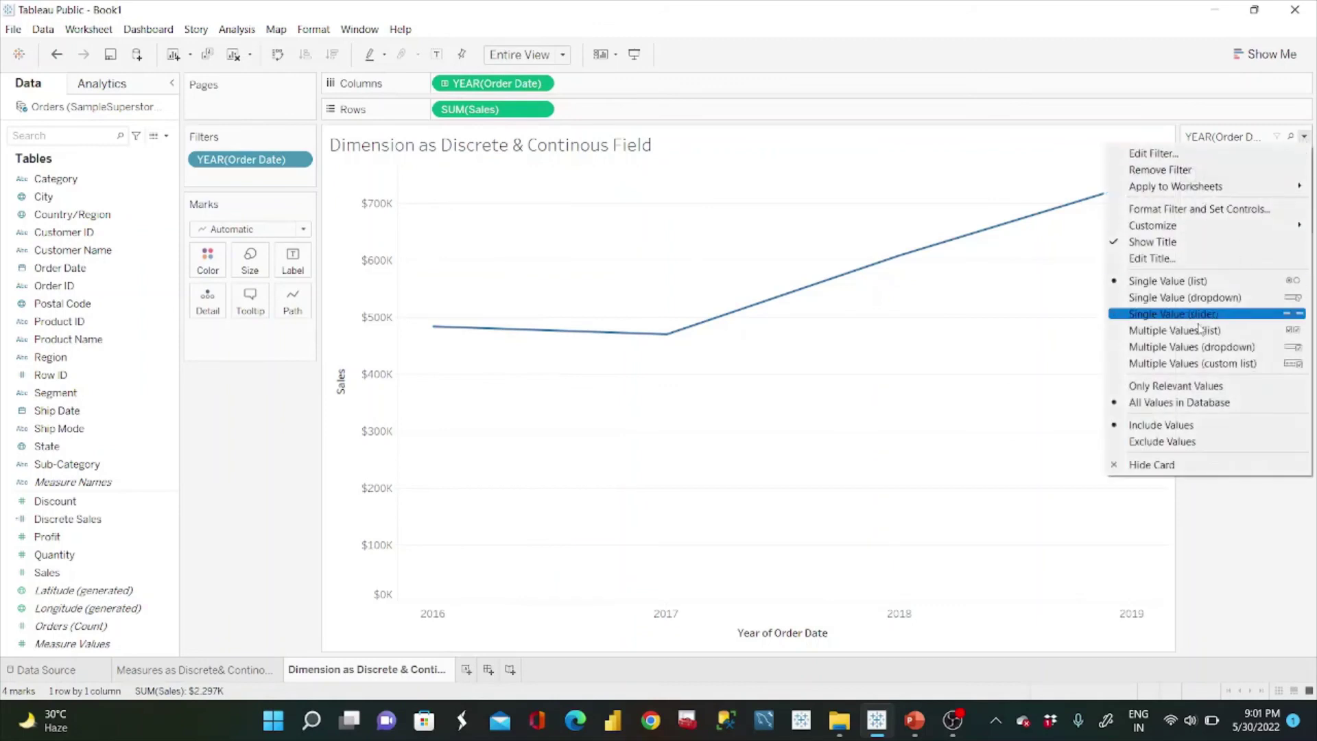
pyautogui.click(1159, 467)
pyautogui.moveTo(285, 160); pyautogui.dragTo(264, 427)
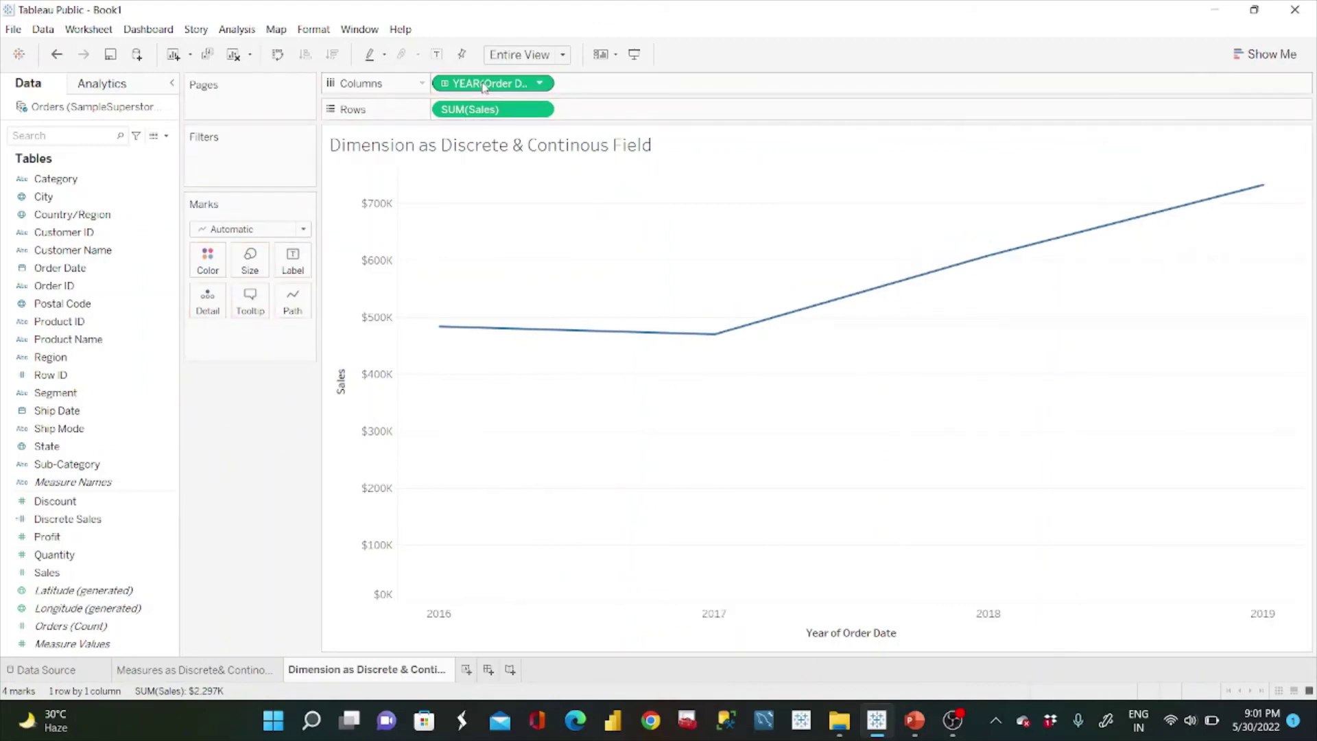
# - Filter the chart on Order Date as a range of dates, keeping the full range from 1/3/2016 to 12/30/2019
pyautogui.moveTo(484, 85); pyautogui.dragTo(248, 161)
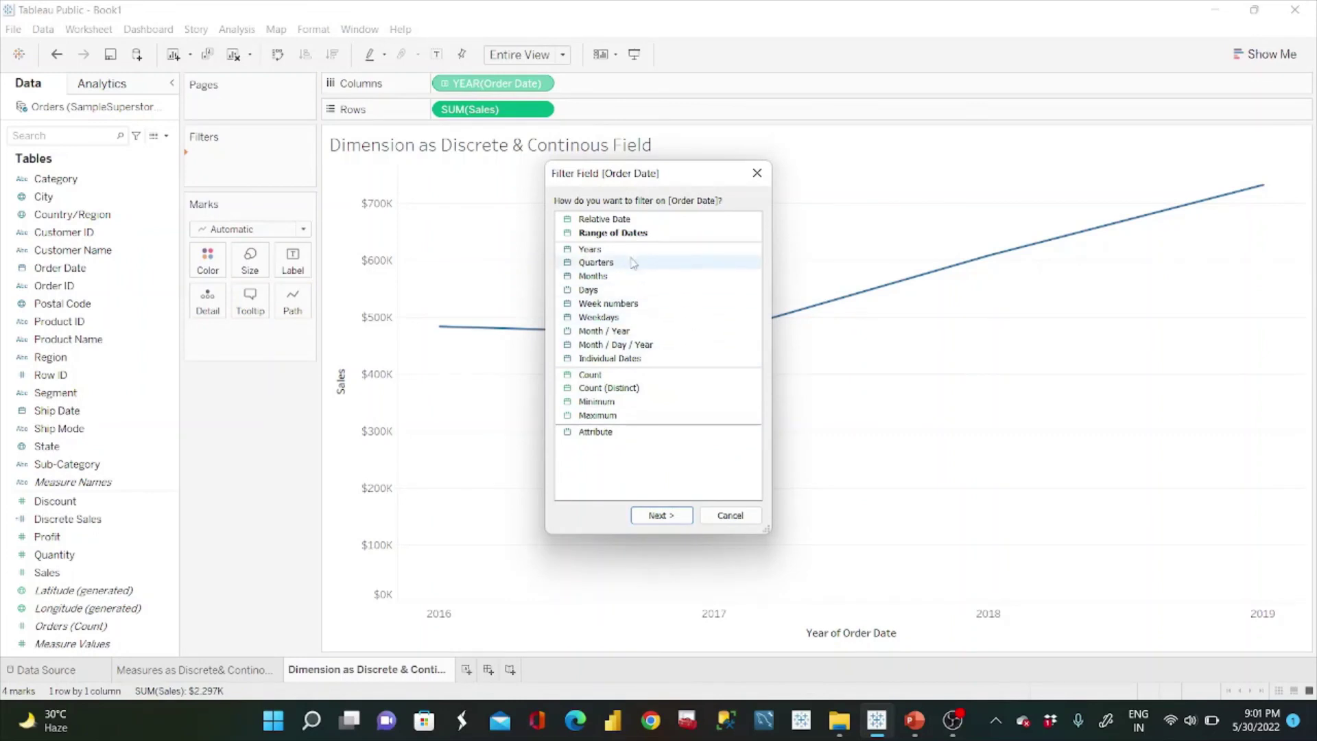
pyautogui.click(624, 235)
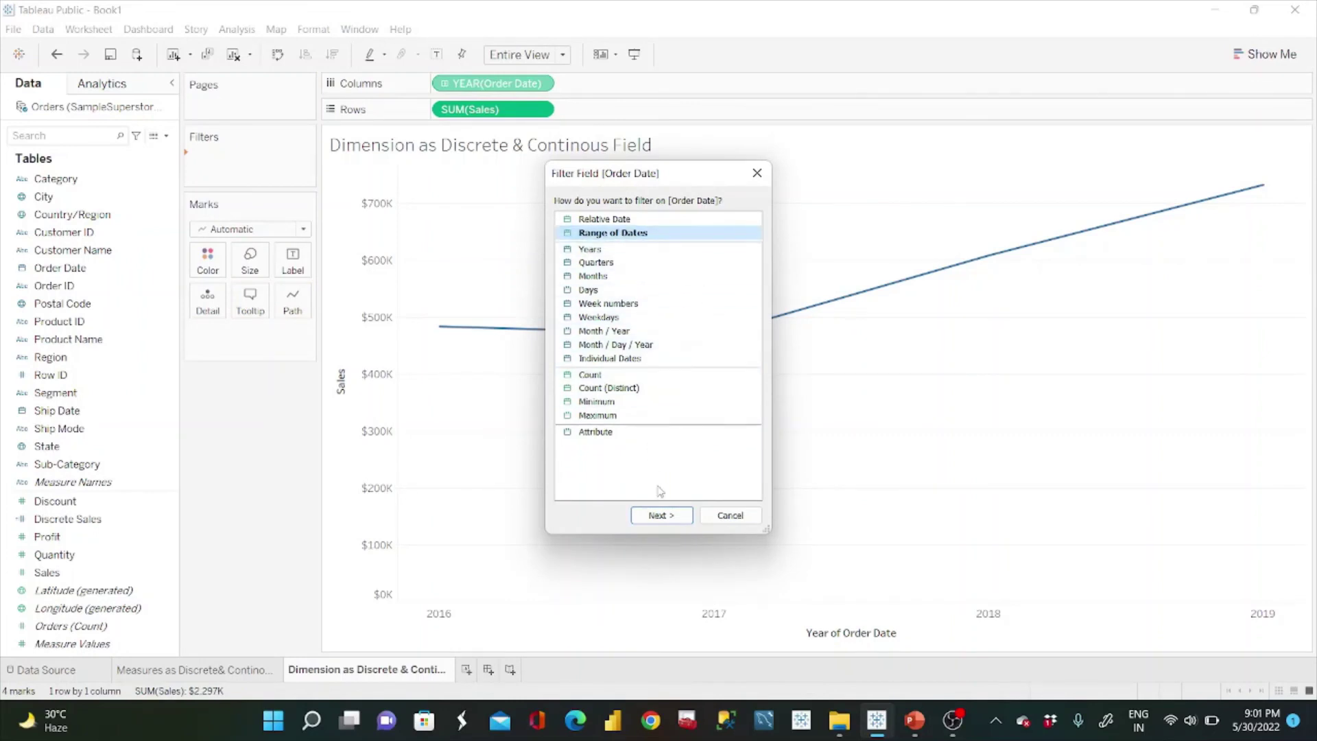
pyautogui.click(667, 516)
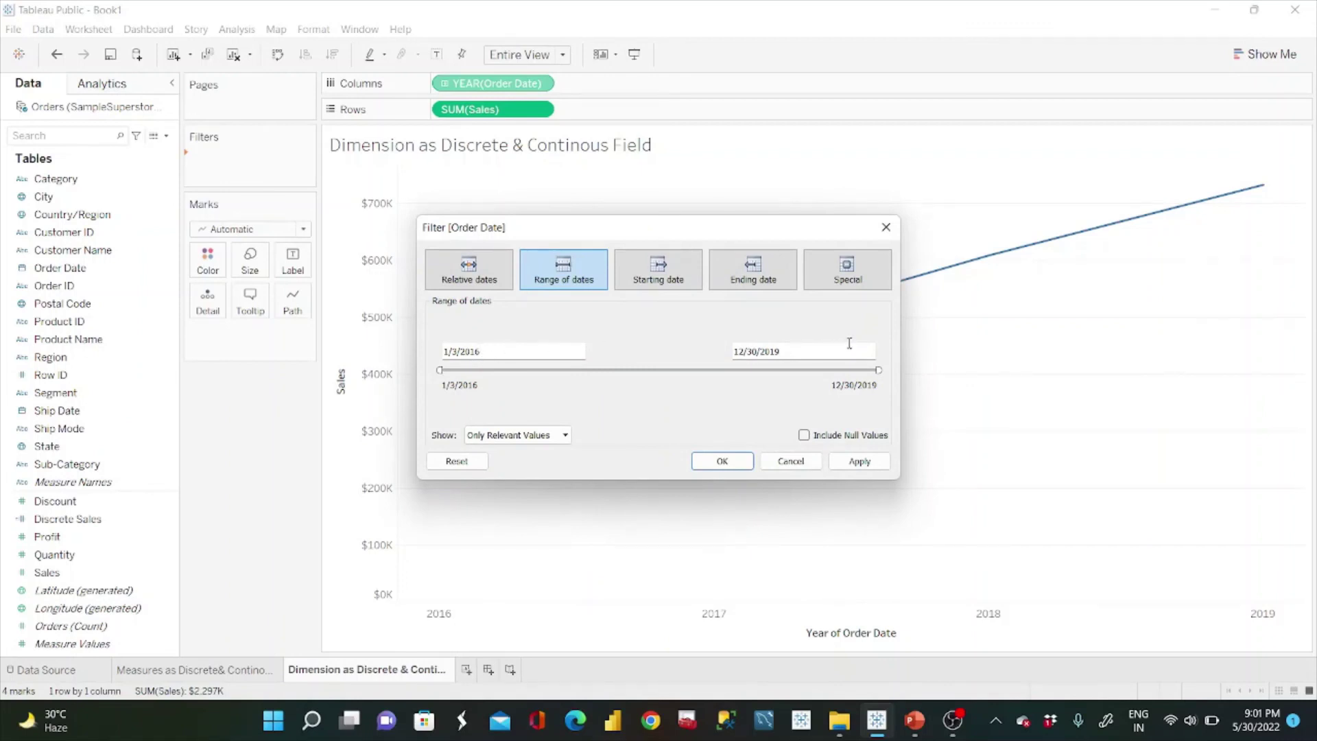
pyautogui.click(859, 461)
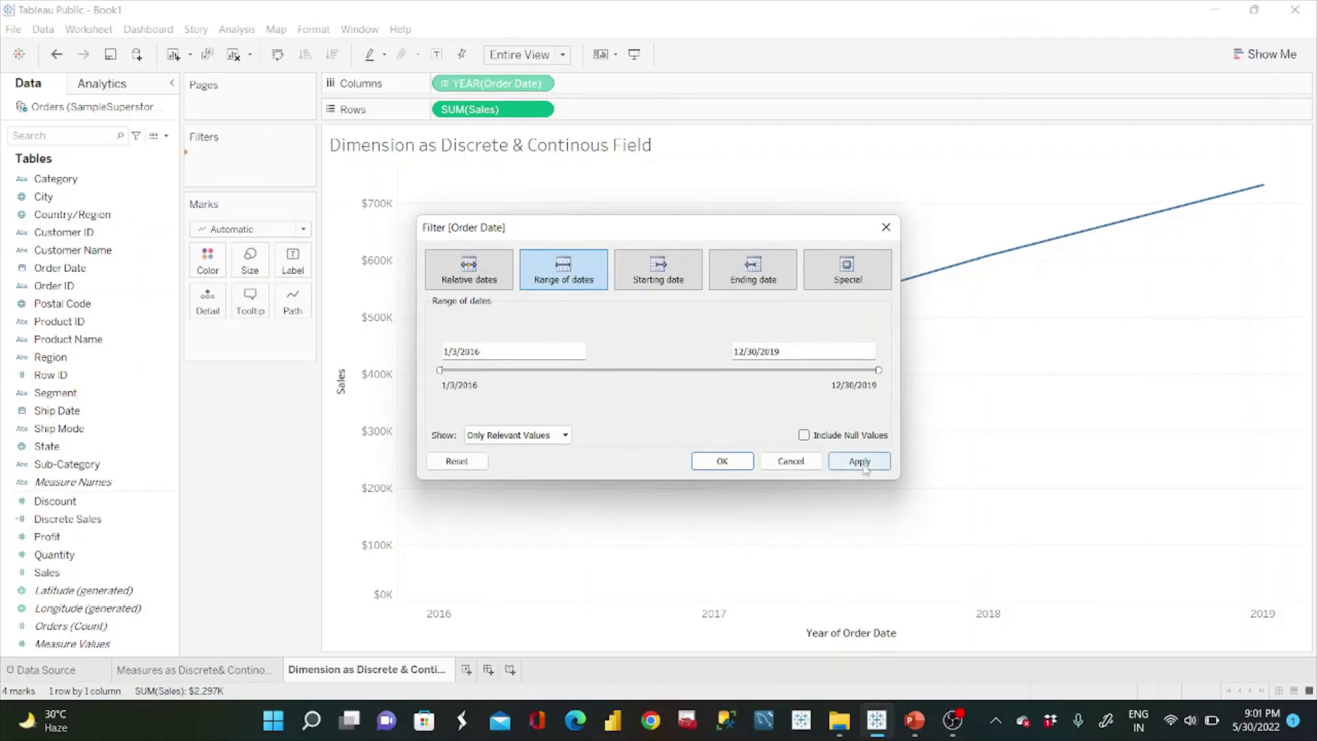
pyautogui.click(726, 461)
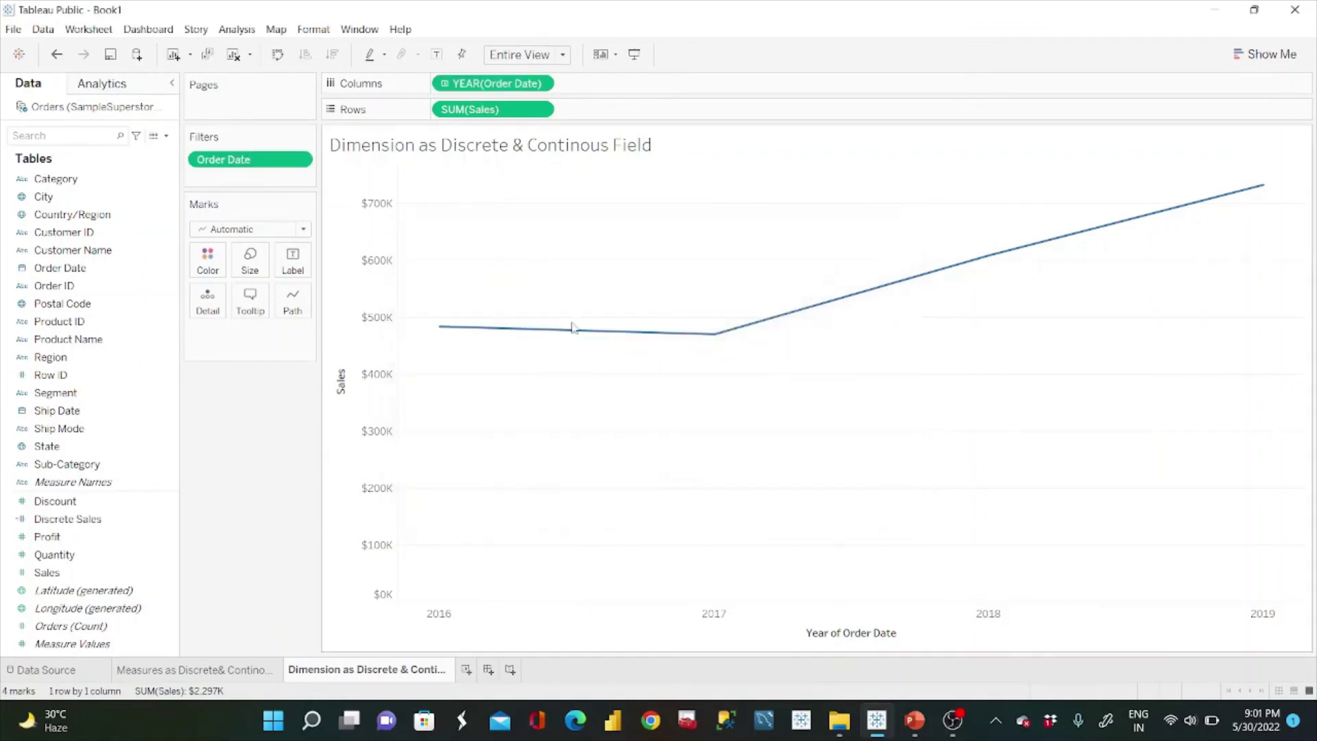
# - Show the Order Date range filter and try different start dates in 2016, including 12/10/2016
pyautogui.click(301, 160)
pyautogui.click(288, 203)
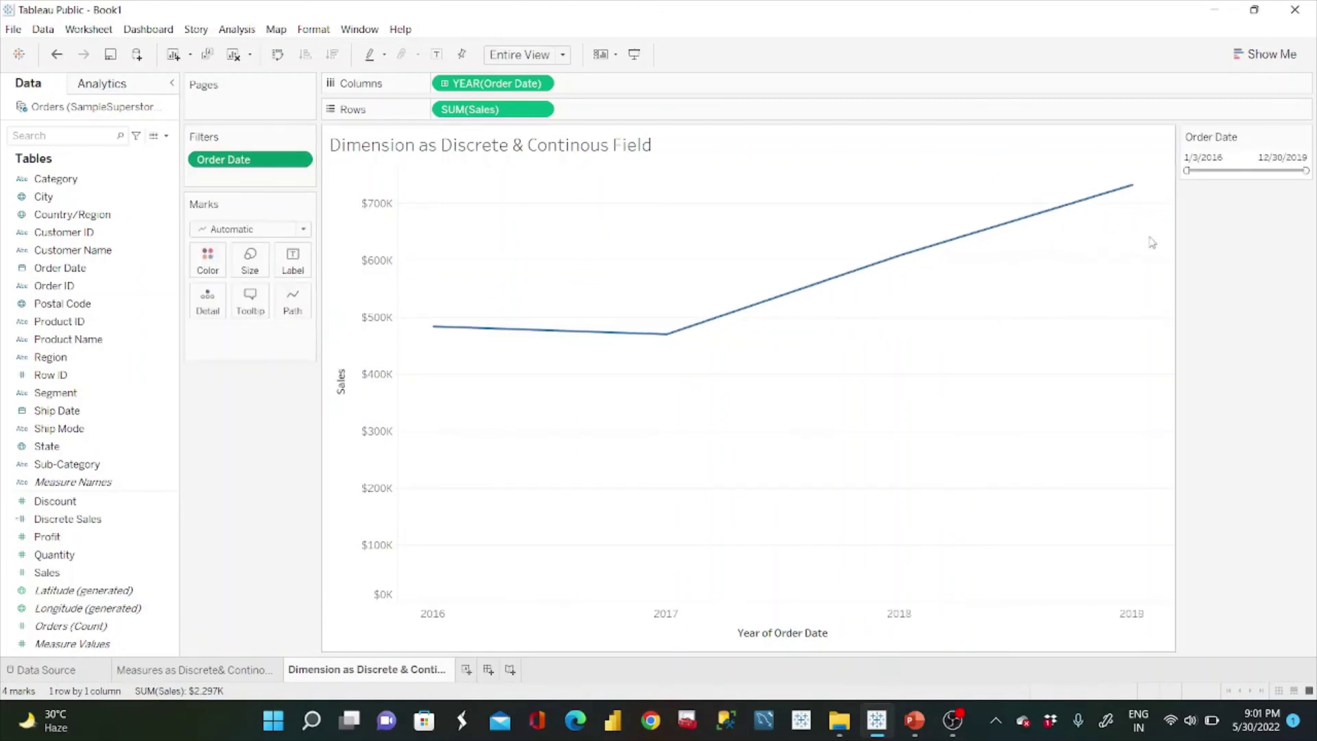
pyautogui.moveTo(1187, 169); pyautogui.dragTo(1215, 170)
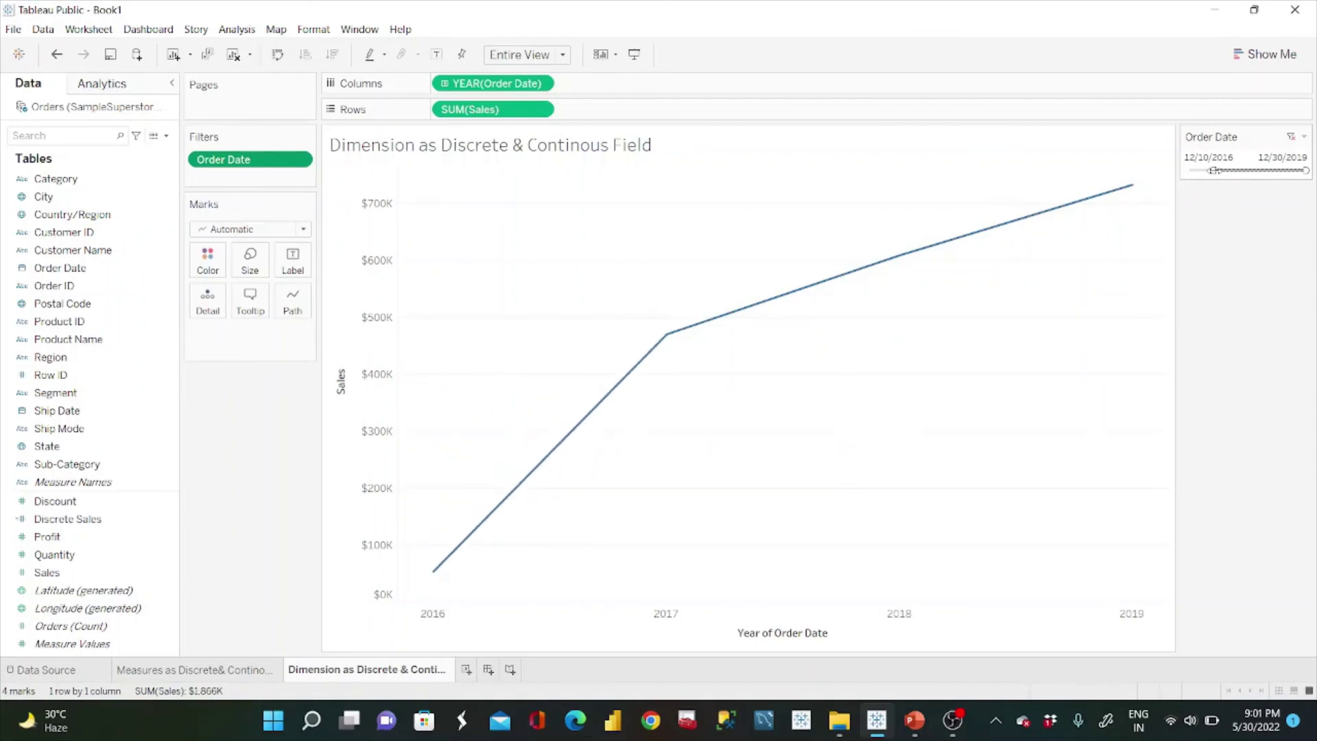
pyautogui.moveTo(1209, 165); pyautogui.dragTo(1194, 160)
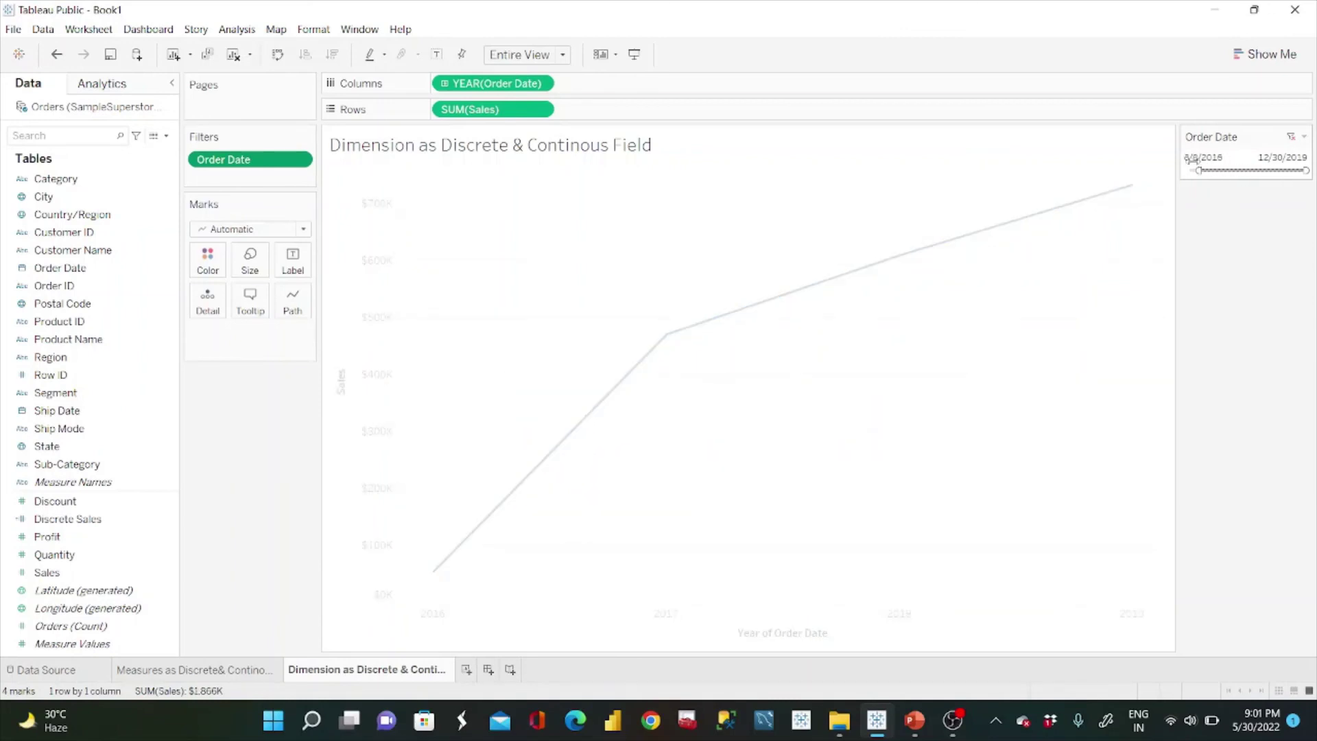